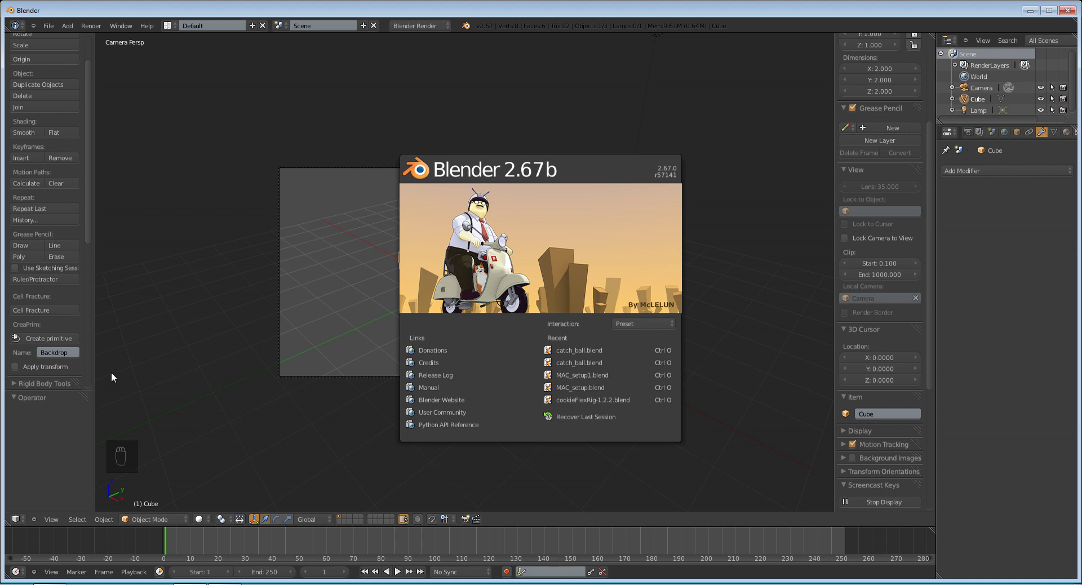
Dismiss the splash screen and move the default cube up 1 unit along the Z axis.
{"action": "left_click", "coordinate": [367, 247]}
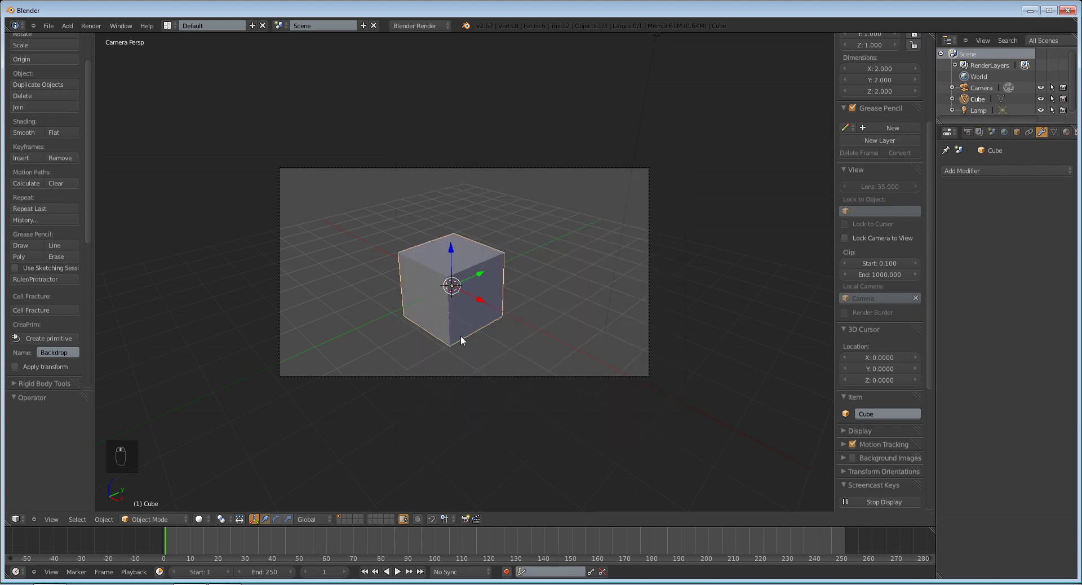
{"action": "middle_click_drag", "start_coordinate": [414, 323], "coordinate": [566, 292]}
{"action": "key", "text": "g"}
{"action": "key", "text": "z"}
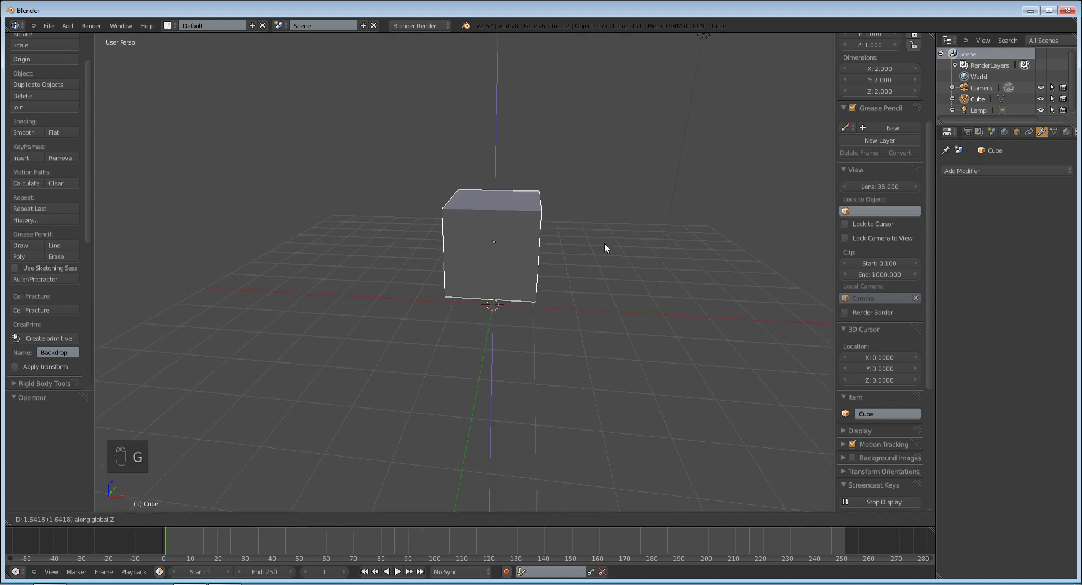
{"action": "key", "text": "1"}
{"action": "key", "text": "Return"}
Add a plane at the origin and scale it up to about 25.9 units across as a floor.
{"action": "middle_click_drag", "start_coordinate": [570, 266], "coordinate": [625, 314]}
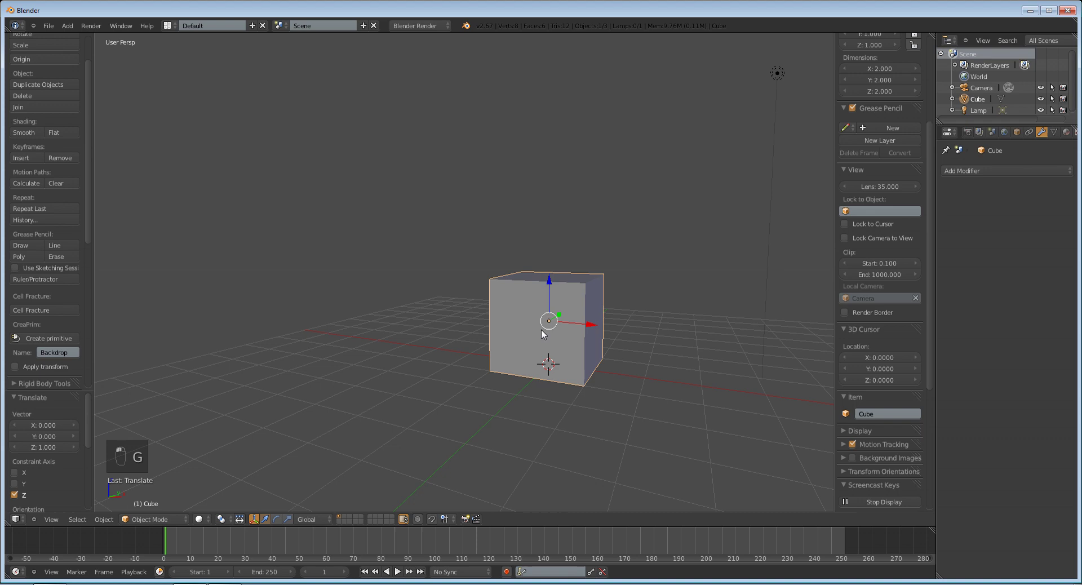
{"action": "key", "text": "shift+a"}
{"action": "mouse_move", "coordinate": [658, 313]}
{"action": "left_click", "coordinate": [698, 314]}
{"action": "scroll", "coordinate": [553, 307], "scroll_direction": "down", "scroll_amount": 3}
{"action": "key", "text": "s"}
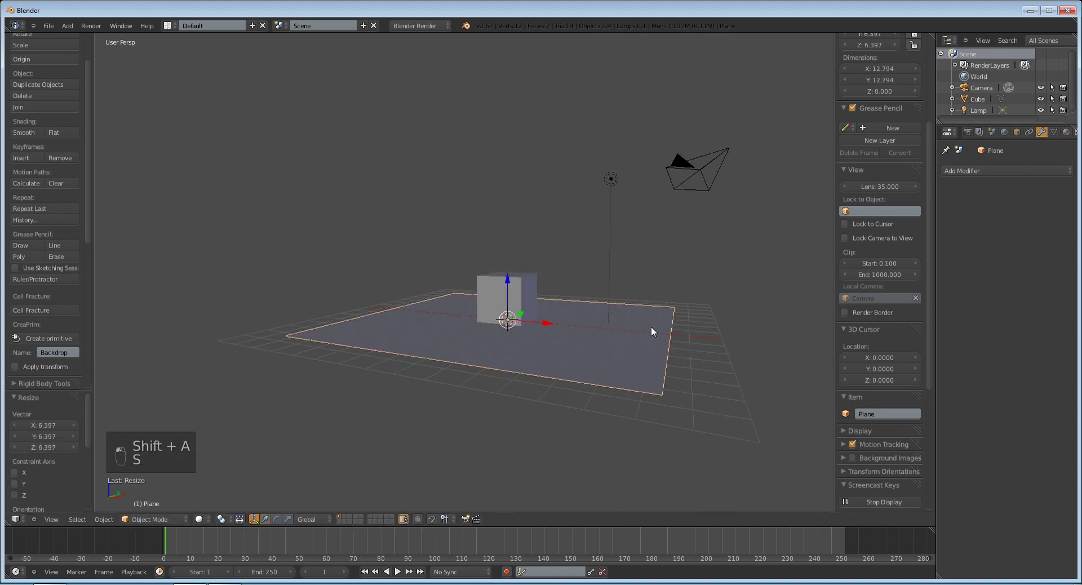
{"action": "left_click", "coordinate": [651, 326]}
{"action": "key", "text": "s"}
{"action": "left_click", "coordinate": [610, 316]}
Add a second cube, moved about 4.26 units along X and raised 1 unit along Z.
{"action": "key", "text": "shift+a"}
{"action": "mouse_move", "coordinate": [610, 317]}
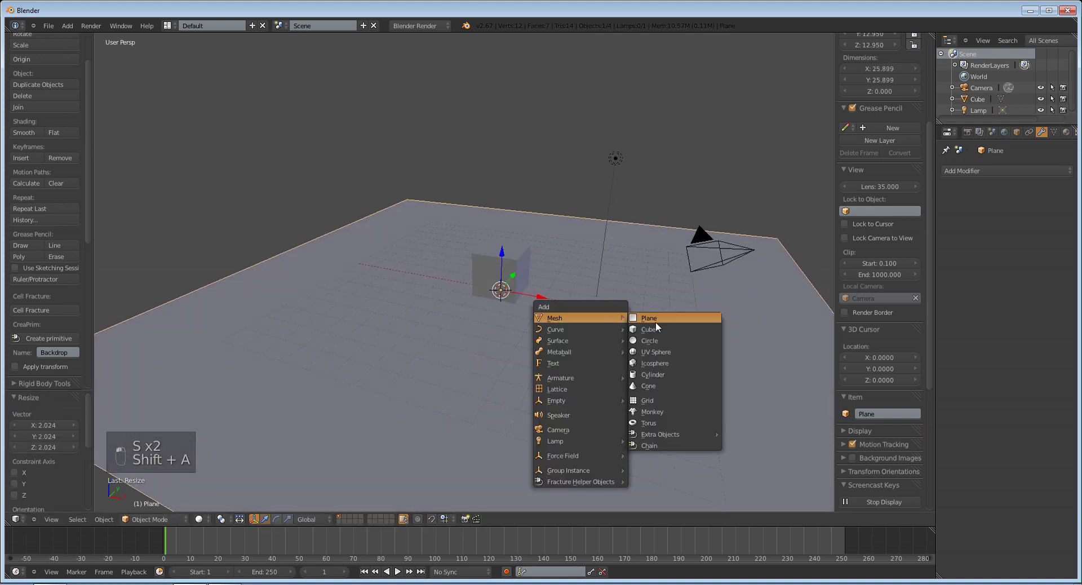
{"action": "left_click", "coordinate": [659, 325]}
{"action": "left_click_drag", "start_coordinate": [533, 296], "coordinate": [631, 320]}
{"action": "key", "text": "g"}
{"action": "key", "text": "z"}
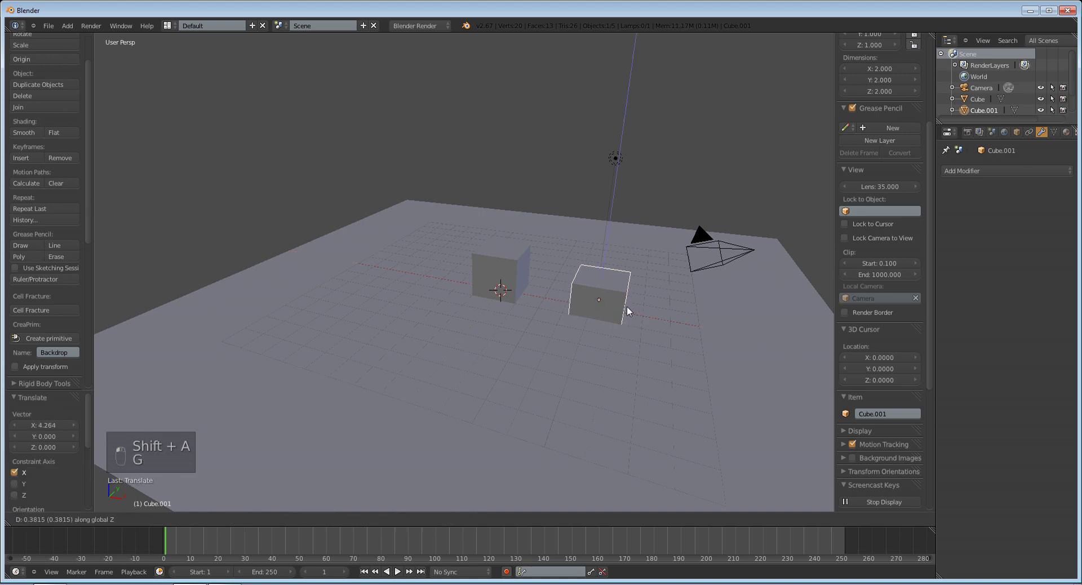
{"action": "left_click", "coordinate": [628, 305]}
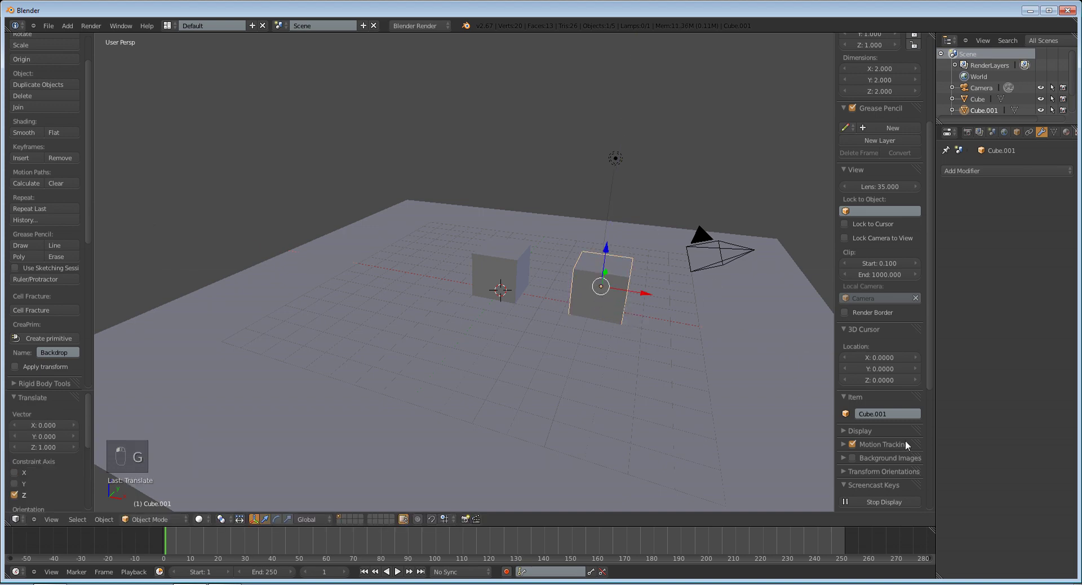
Rename the second cube as enemy and the original cube as player.
{"action": "left_click", "coordinate": [879, 414]}
{"action": "type", "text": "enm"}
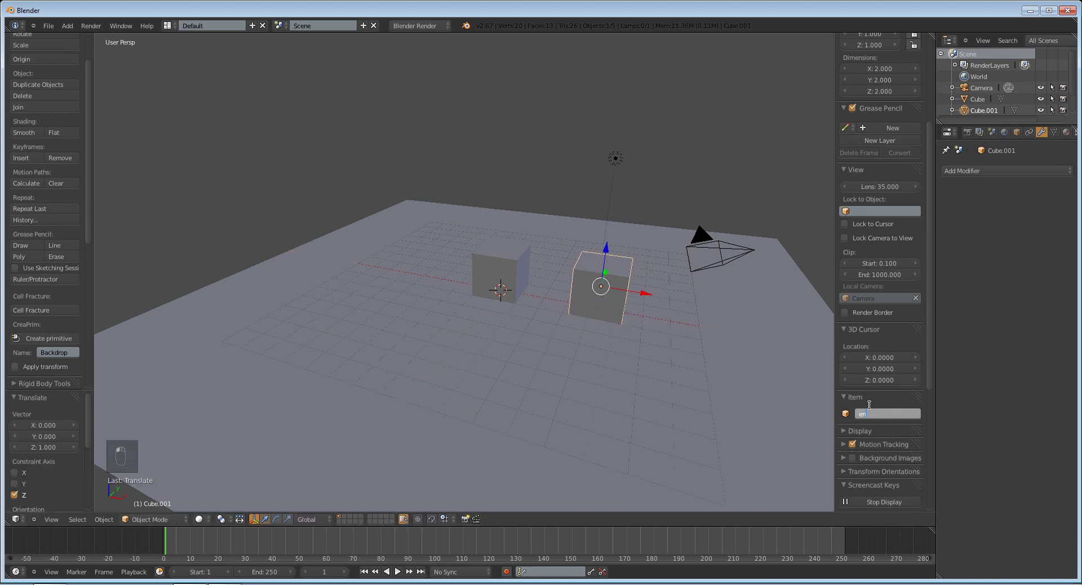
{"action": "key", "text": "Return"}
{"action": "right_click", "coordinate": [523, 299]}
{"action": "left_click", "coordinate": [888, 412]}
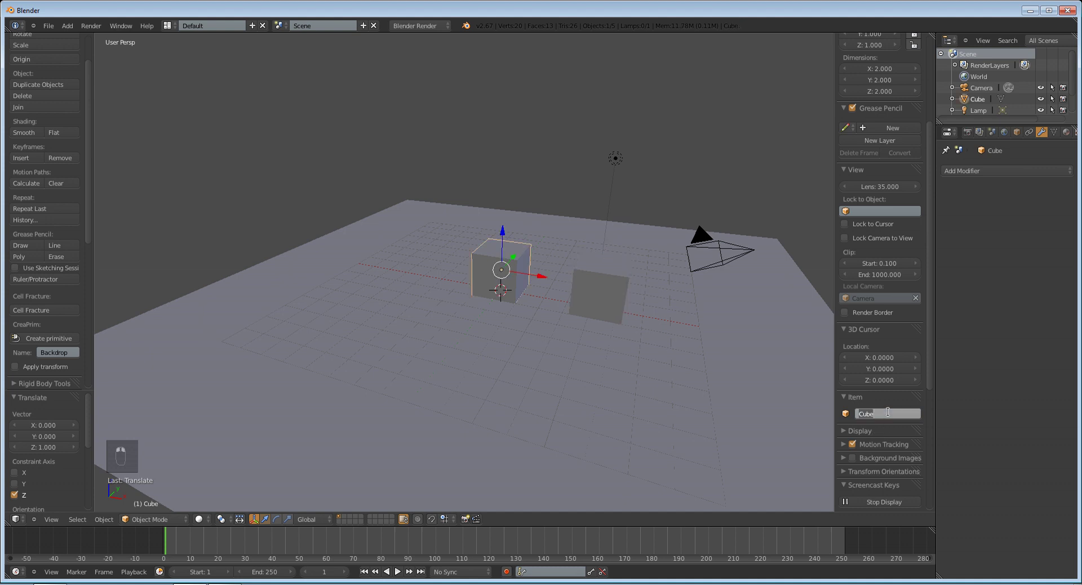
{"action": "type", "text": "player"}
{"action": "key", "text": "Return"}
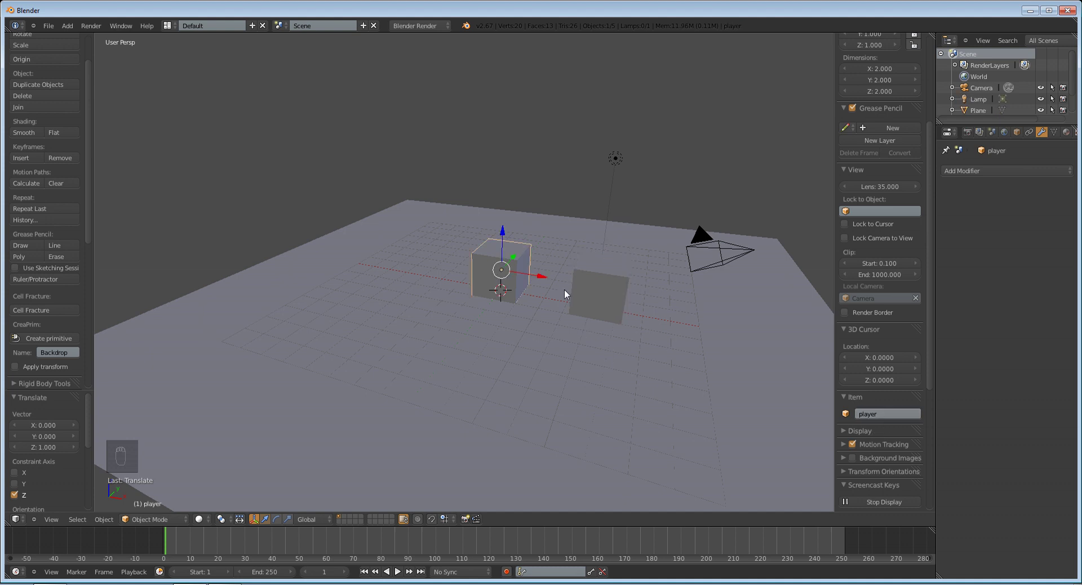
Give the enemy cube a new material named enemy with a bright red diffuse color.
{"action": "right_click", "coordinate": [581, 294]}
{"action": "left_click", "coordinate": [1066, 131]}
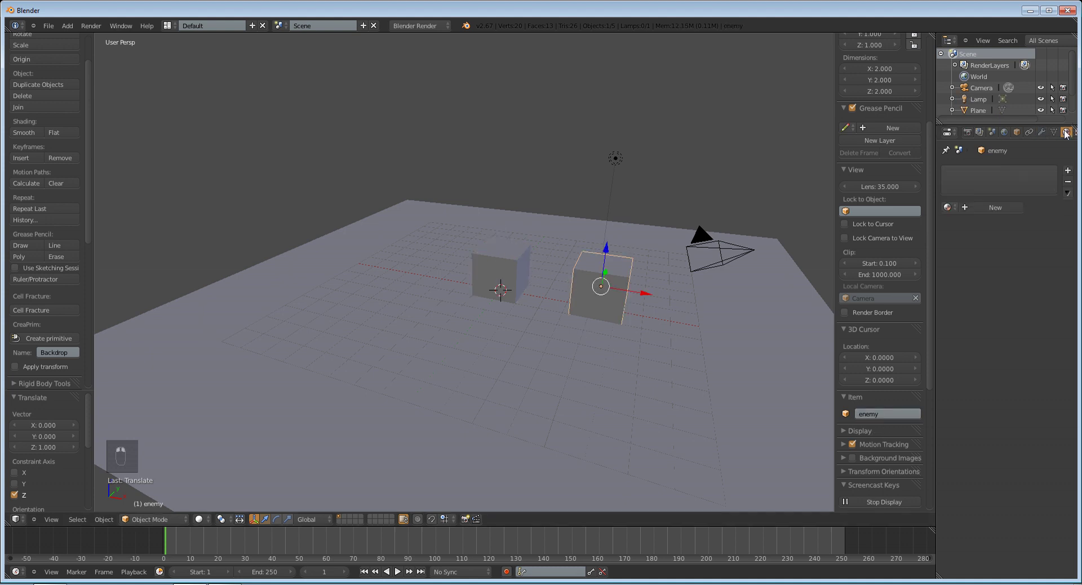
{"action": "left_click", "coordinate": [1000, 210]}
{"action": "left_click", "coordinate": [967, 345]}
{"action": "left_click_drag", "start_coordinate": [937, 237], "coordinate": [941, 270]}
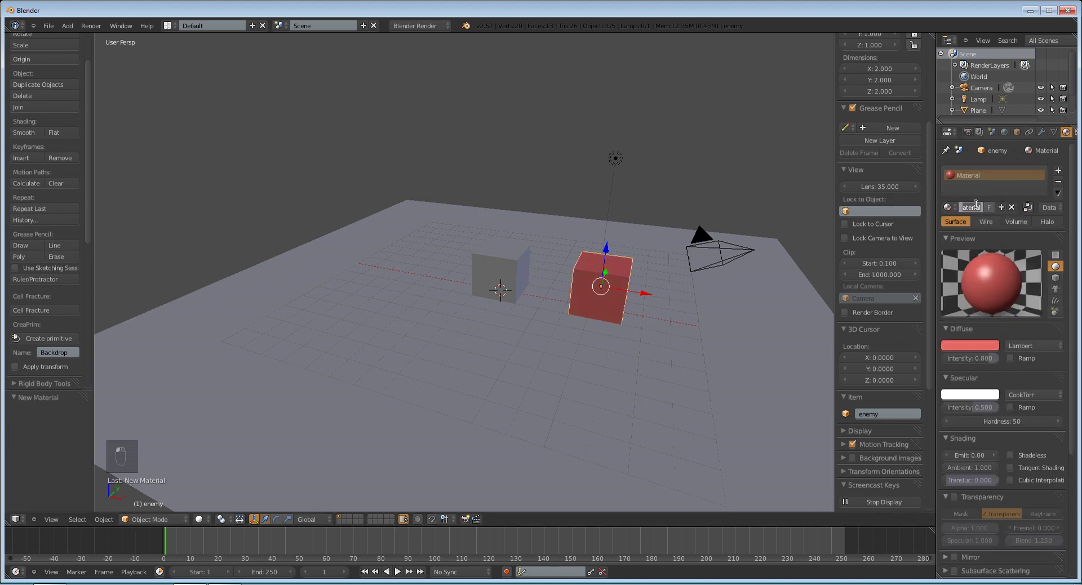
{"action": "type", "text": "enemy"}
{"action": "key", "text": "Return"}
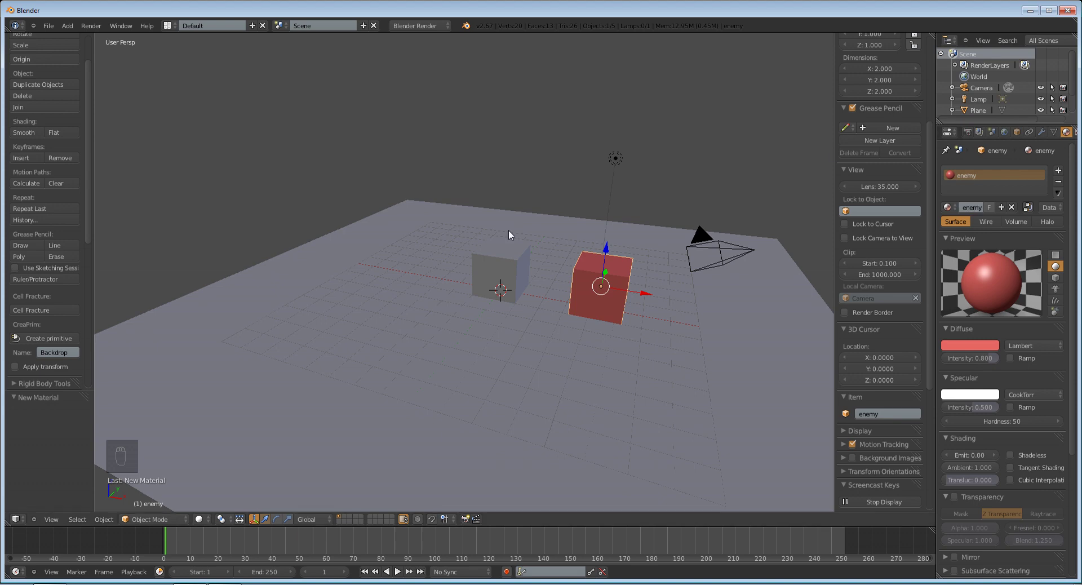
{"action": "left_click", "coordinate": [979, 345]}
{"action": "left_click_drag", "start_coordinate": [937, 268], "coordinate": [941, 280]}
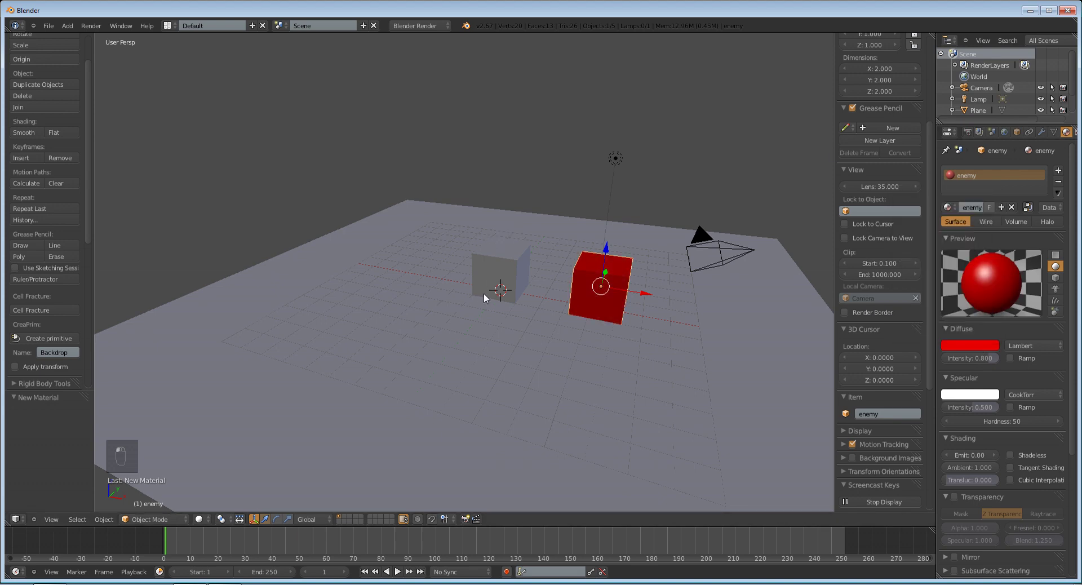
Give the player cube a new material named friend with a blue diffuse color.
{"action": "right_click", "coordinate": [492, 282]}
{"action": "left_click", "coordinate": [984, 208]}
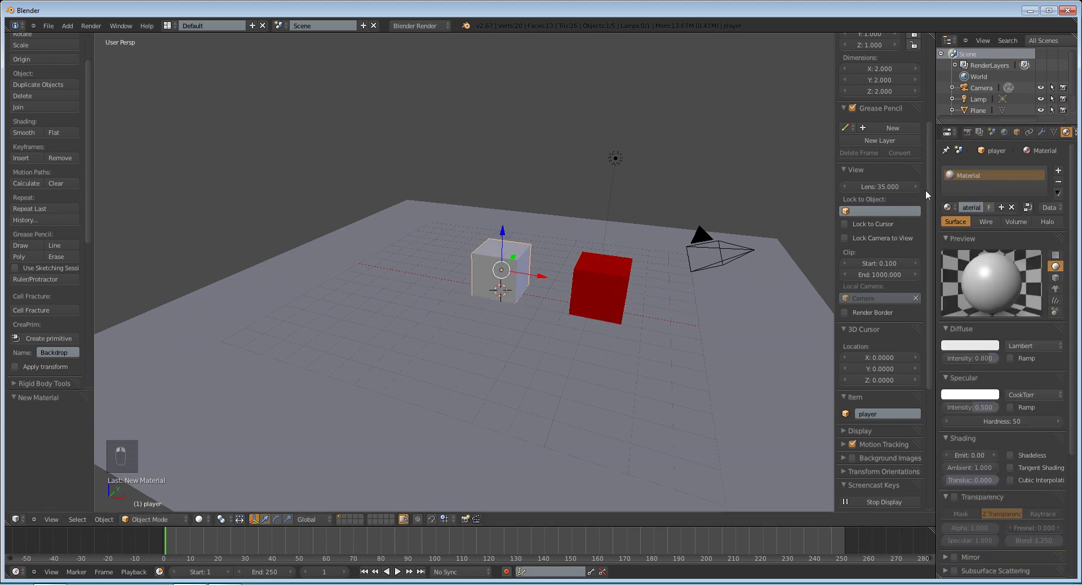
{"action": "type", "text": "friend"}
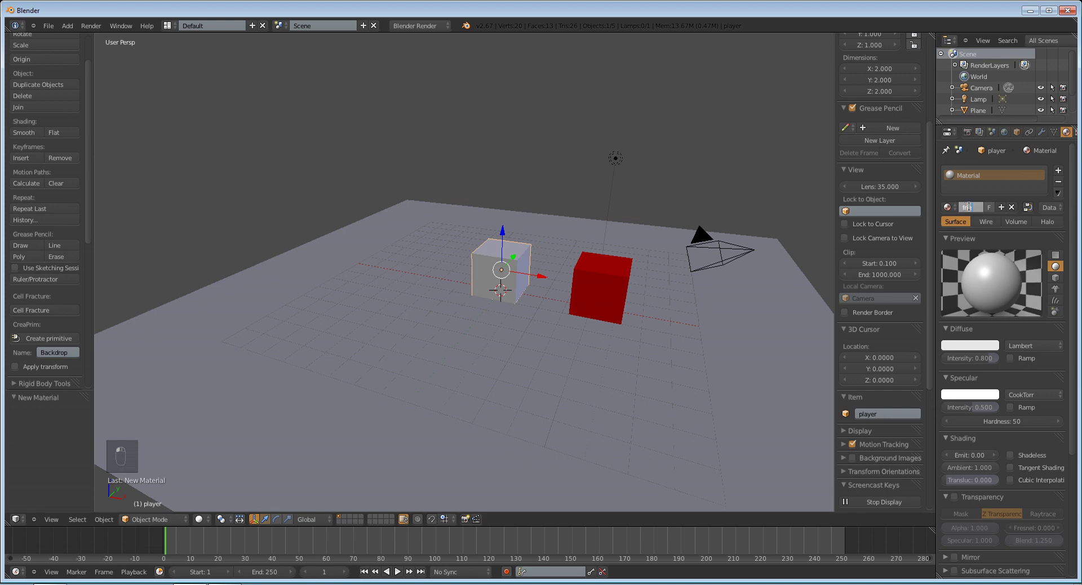
{"action": "key", "text": "Return"}
{"action": "left_click", "coordinate": [981, 345]}
{"action": "left_click_drag", "start_coordinate": [941, 214], "coordinate": [970, 203]}
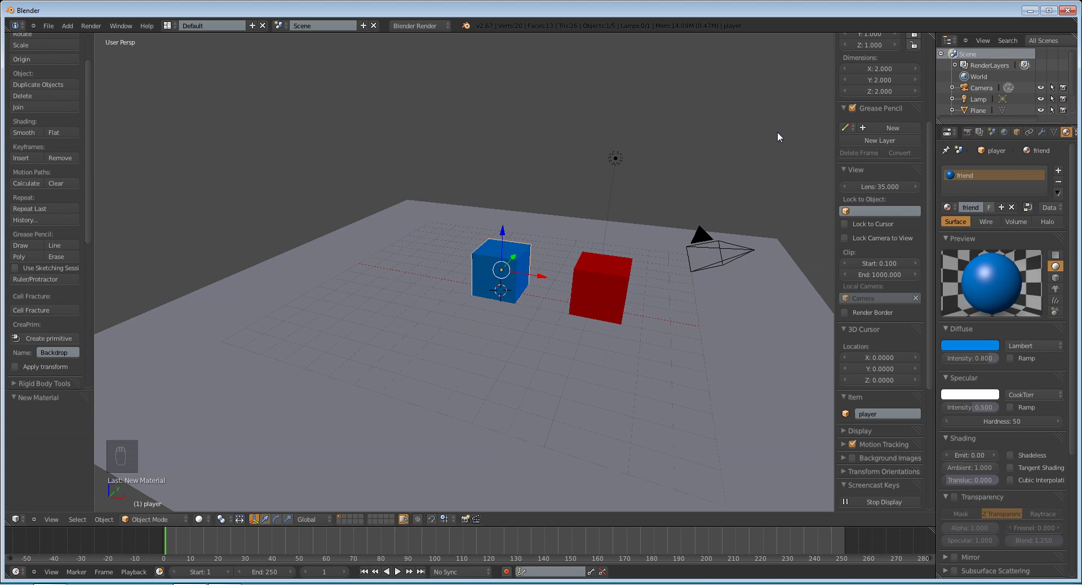
Switch the engine to Blender Game and set the player cube's physics to Dynamic with Box collision bounds.
{"action": "left_click", "coordinate": [413, 26]}
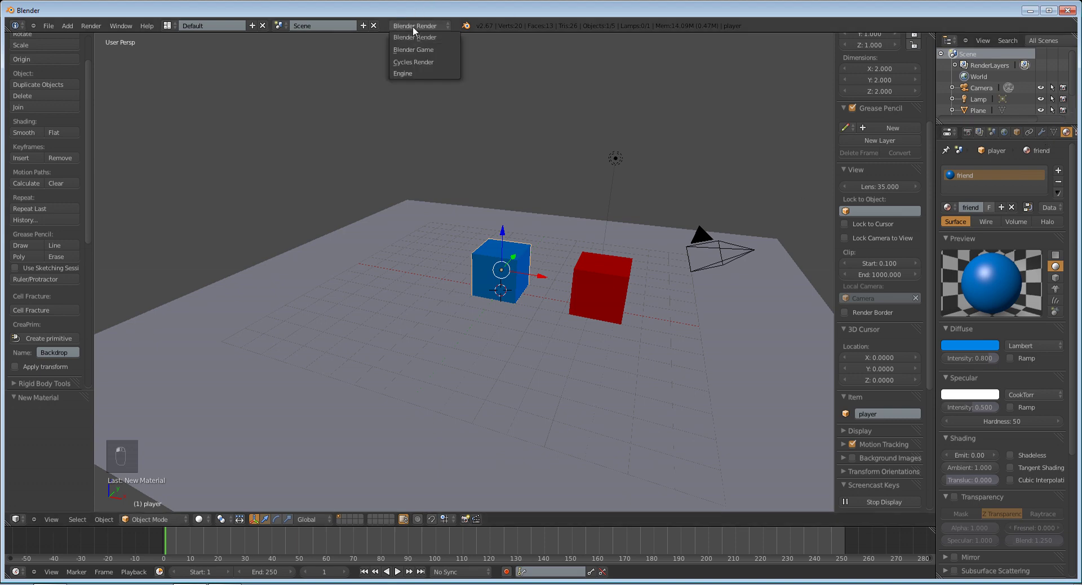
{"action": "left_click", "coordinate": [413, 49]}
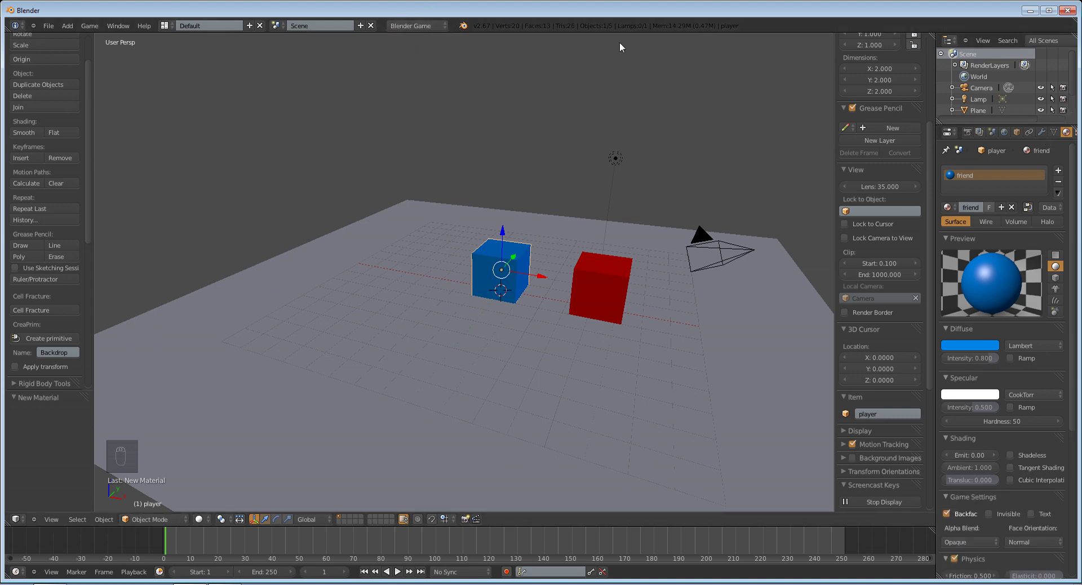
{"action": "scroll", "coordinate": [1065, 135], "scroll_direction": "down", "scroll_amount": 3}
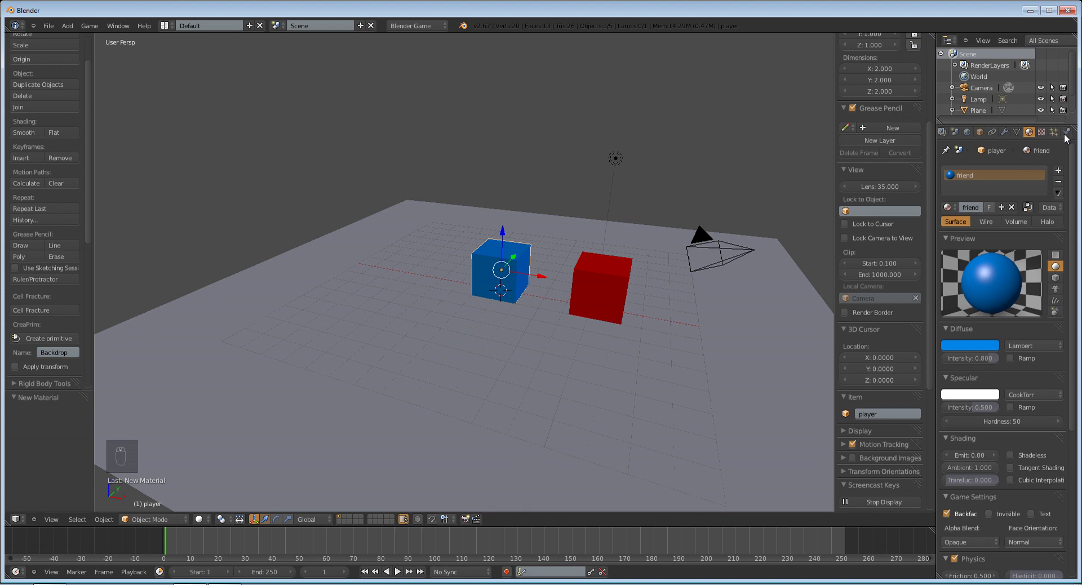
{"action": "left_click", "coordinate": [1066, 134]}
{"action": "left_click", "coordinate": [1009, 186]}
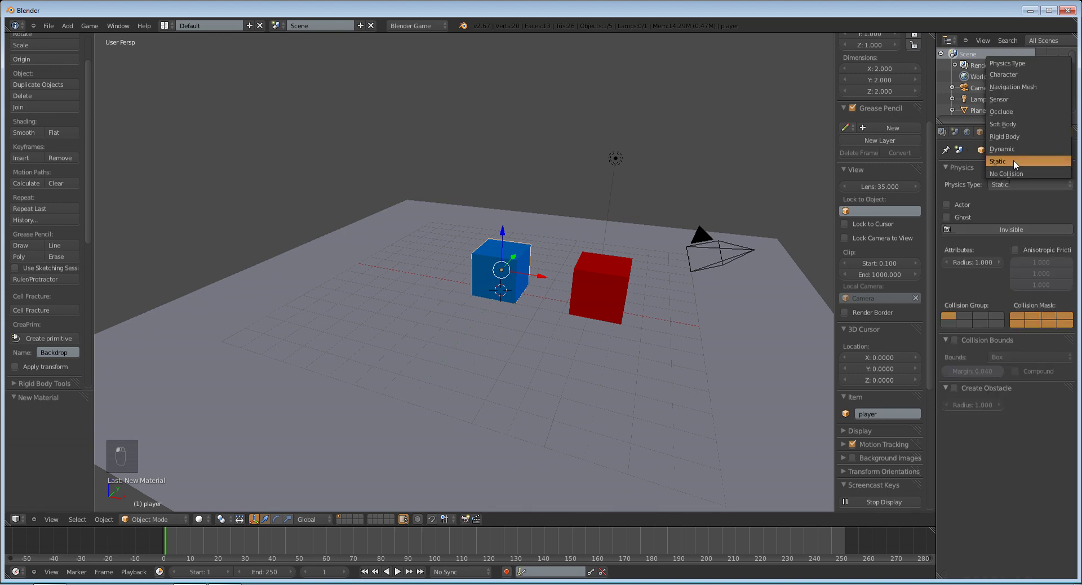
{"action": "left_click", "coordinate": [1013, 149]}
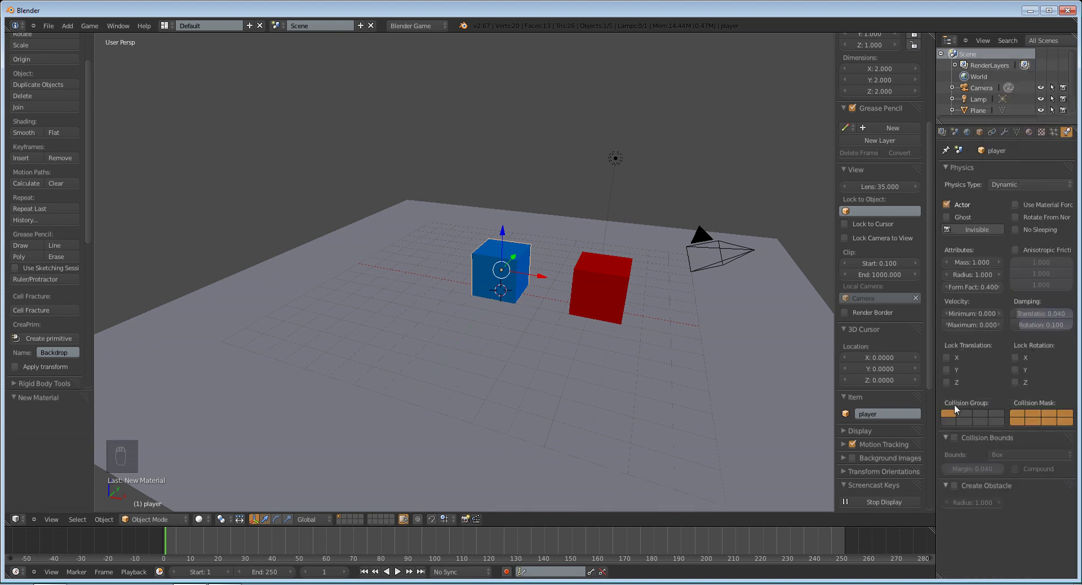
{"action": "left_click", "coordinate": [954, 438]}
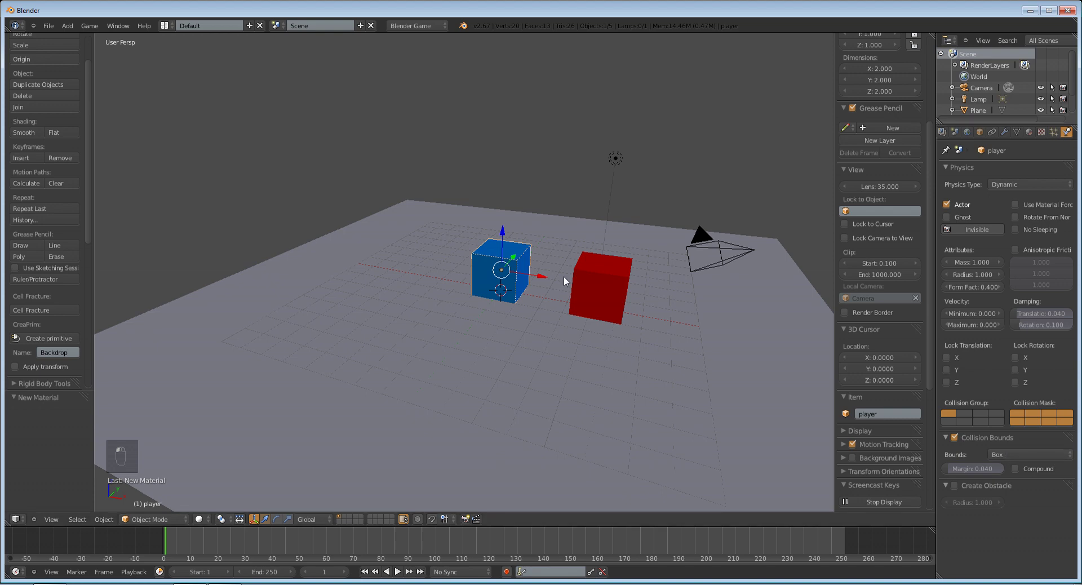
Set the enemy cube's physics type to Dynamic and enable its Box collision bounds.
{"action": "right_click", "coordinate": [586, 273]}
{"action": "left_click", "coordinate": [1014, 184]}
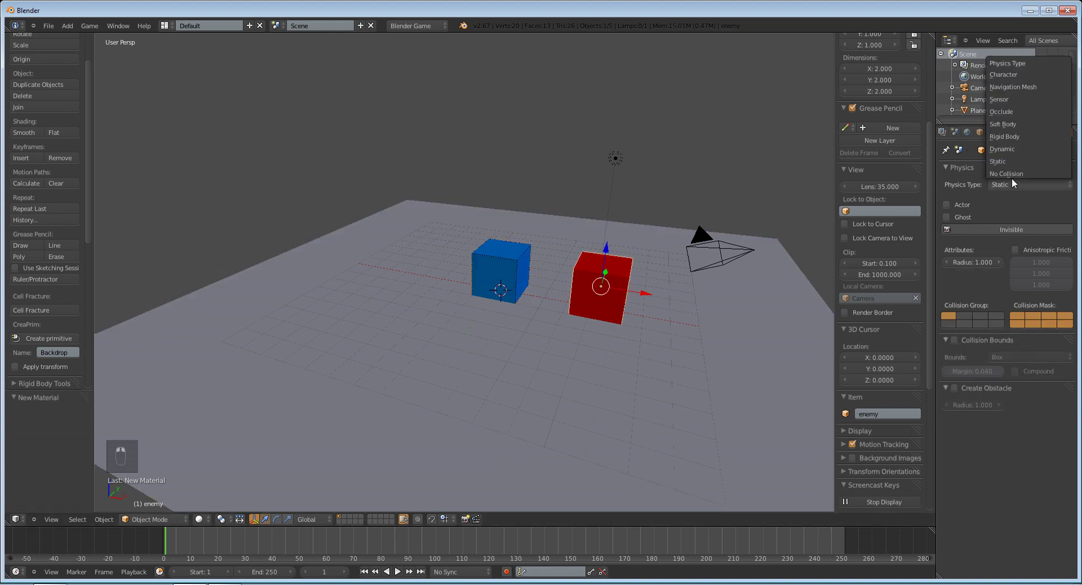
{"action": "left_click", "coordinate": [1015, 148]}
{"action": "left_click", "coordinate": [955, 438]}
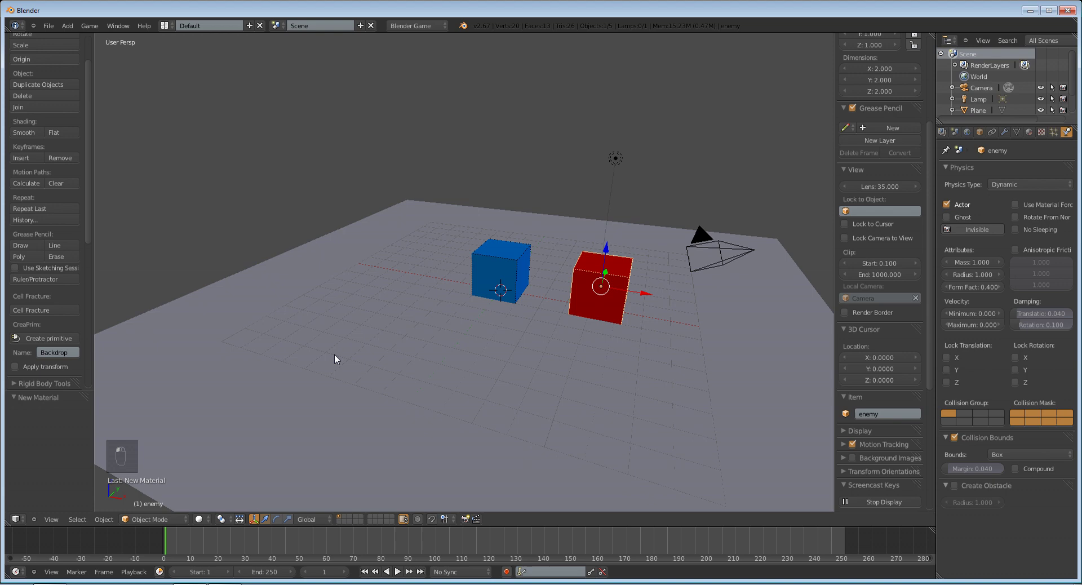
{"action": "scroll", "coordinate": [703, 272], "scroll_direction": "up", "scroll_amount": 2}
{"action": "scroll", "coordinate": [704, 272], "scroll_direction": "down", "scroll_amount": 6}
{"action": "middle_click_drag", "start_coordinate": [707, 266], "coordinate": [651, 271]}
{"action": "scroll", "coordinate": [650, 271], "scroll_direction": "up", "scroll_amount": 7}
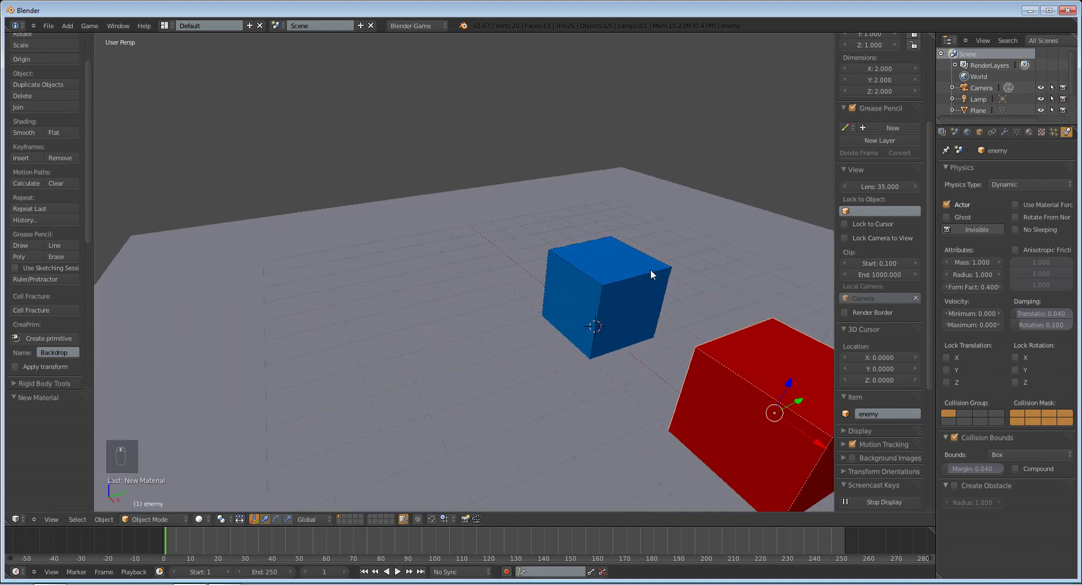
{"action": "scroll", "coordinate": [445, 267], "scroll_direction": "down", "scroll_amount": 2}
{"action": "middle_click_drag", "start_coordinate": [445, 266], "coordinate": [519, 281]}
{"action": "scroll", "coordinate": [519, 282], "scroll_direction": "down", "scroll_amount": 1}
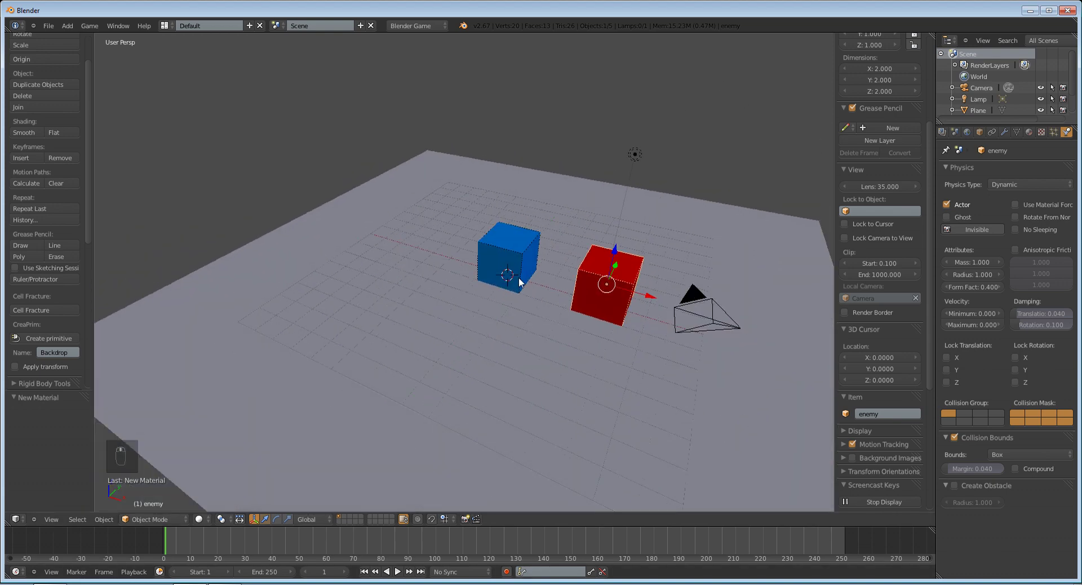
{"action": "scroll", "coordinate": [490, 226], "scroll_direction": "up", "scroll_amount": 2}
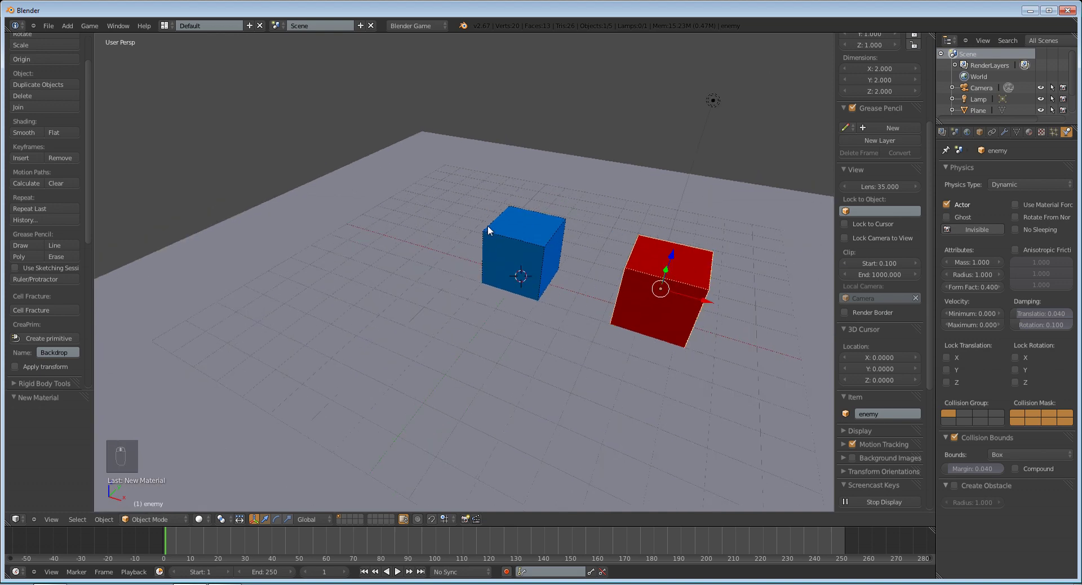
{"action": "scroll", "coordinate": [488, 226], "scroll_direction": "down", "scroll_amount": 1}
Hide the 3D view's properties sidebar and switch the screen layout to Game Logic.
{"action": "key", "text": "n"}
{"action": "middle_click_drag", "start_coordinate": [610, 286], "coordinate": [750, 265]}
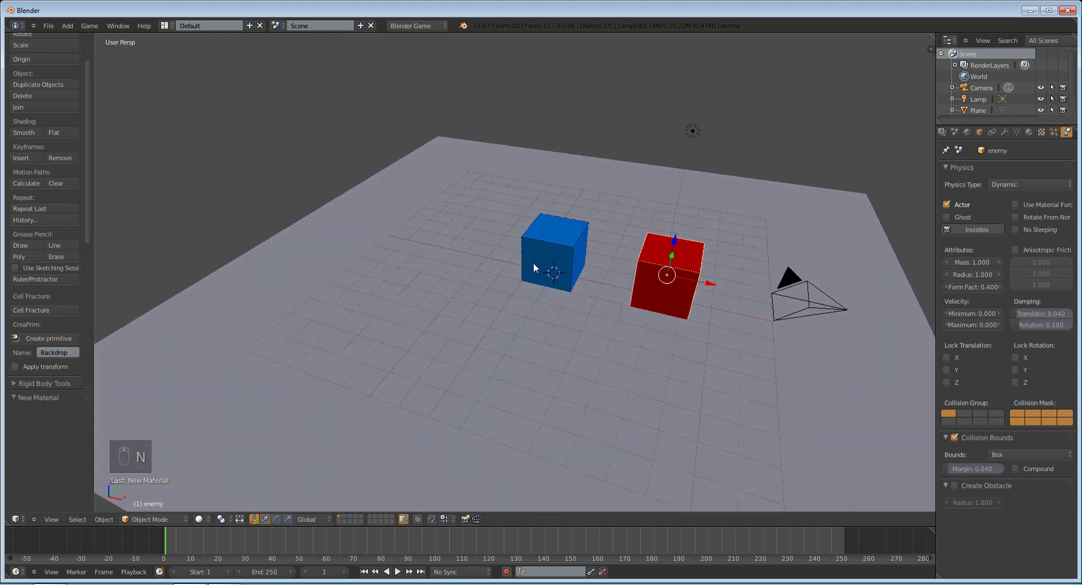
{"action": "middle_click_drag", "start_coordinate": [526, 236], "coordinate": [503, 148]}
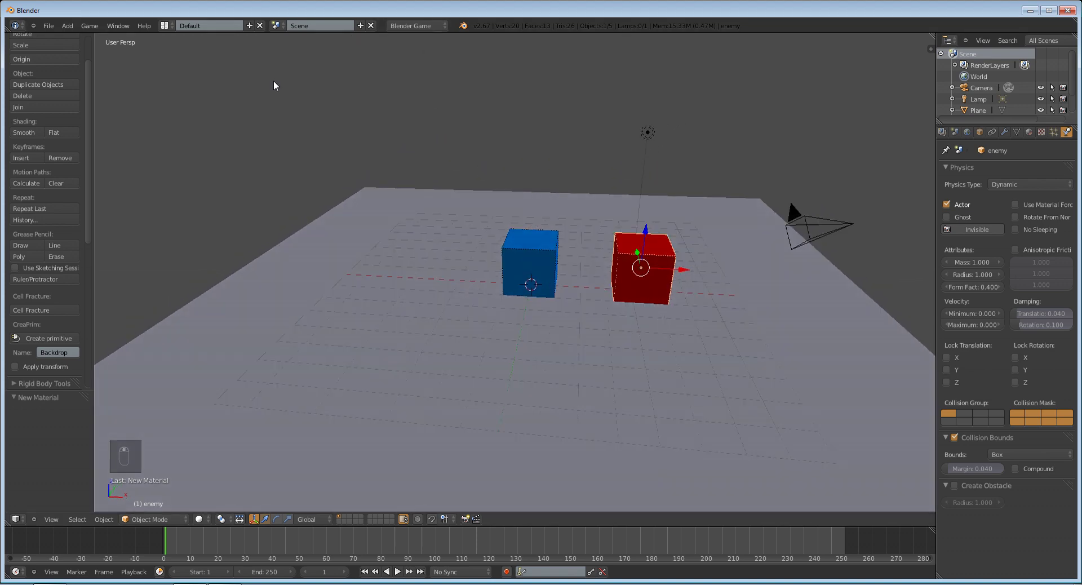
{"action": "left_click", "coordinate": [165, 26]}
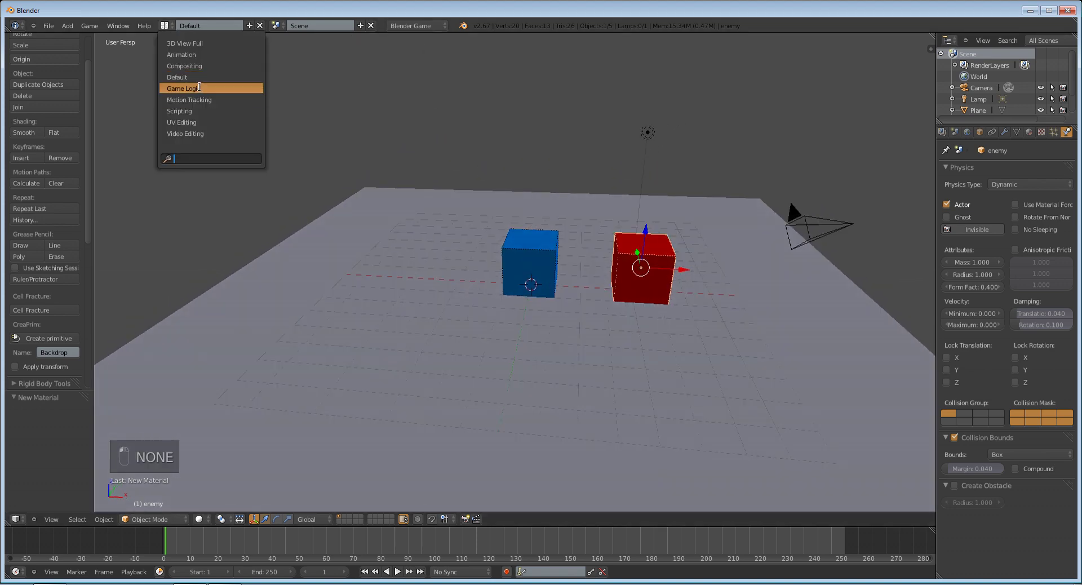
{"action": "left_click", "coordinate": [186, 88]}
Give the player cube an Always sensor and a Python controller, and link the two logic bricks.
{"action": "right_click", "coordinate": [468, 190]}
{"action": "scroll", "coordinate": [535, 302], "scroll_direction": "up", "scroll_amount": 4}
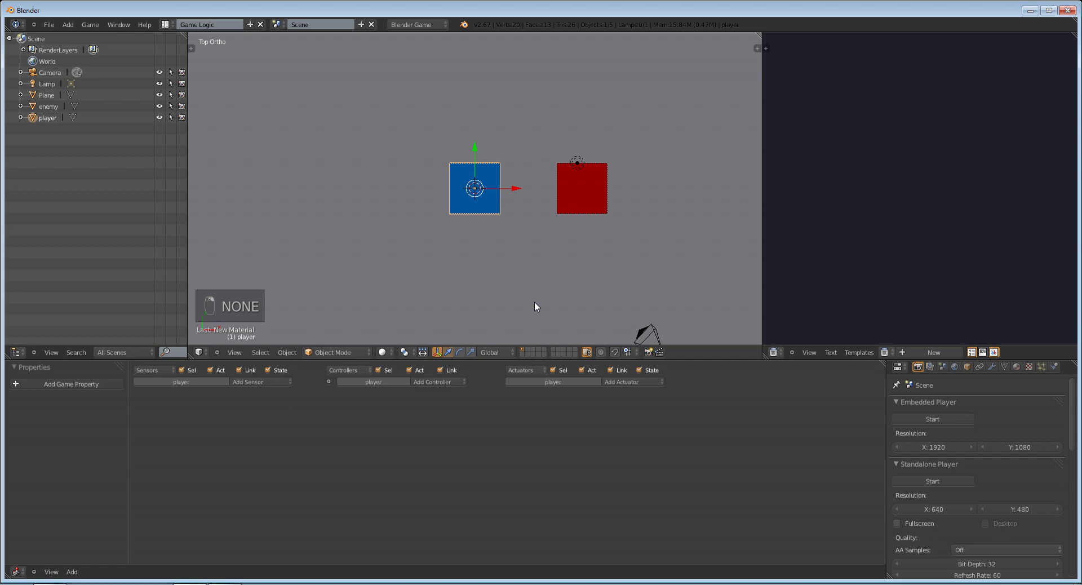
{"action": "middle_click_drag", "start_coordinate": [534, 302], "coordinate": [357, 211]}
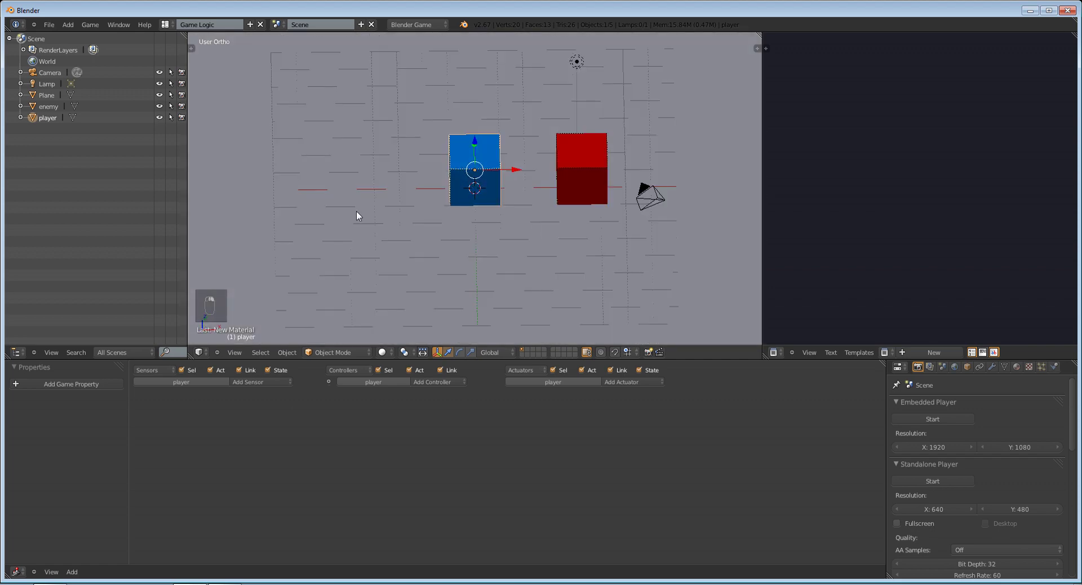
{"action": "left_click", "coordinate": [238, 384]}
{"action": "left_click", "coordinate": [245, 400]}
{"action": "left_click", "coordinate": [463, 382]}
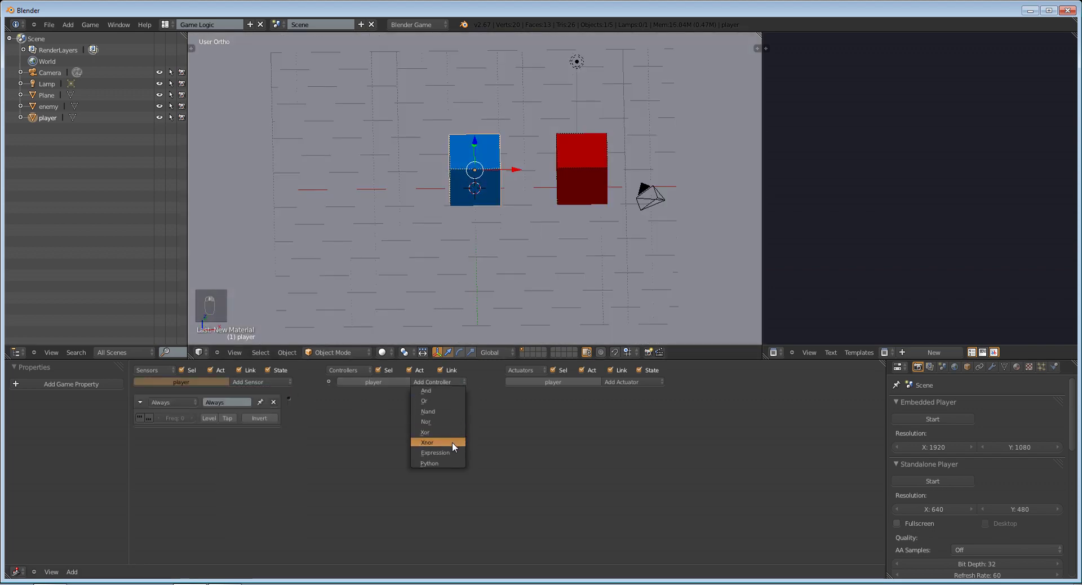
{"action": "left_click", "coordinate": [452, 442]}
{"action": "left_click_drag", "start_coordinate": [330, 401], "coordinate": [296, 398]}
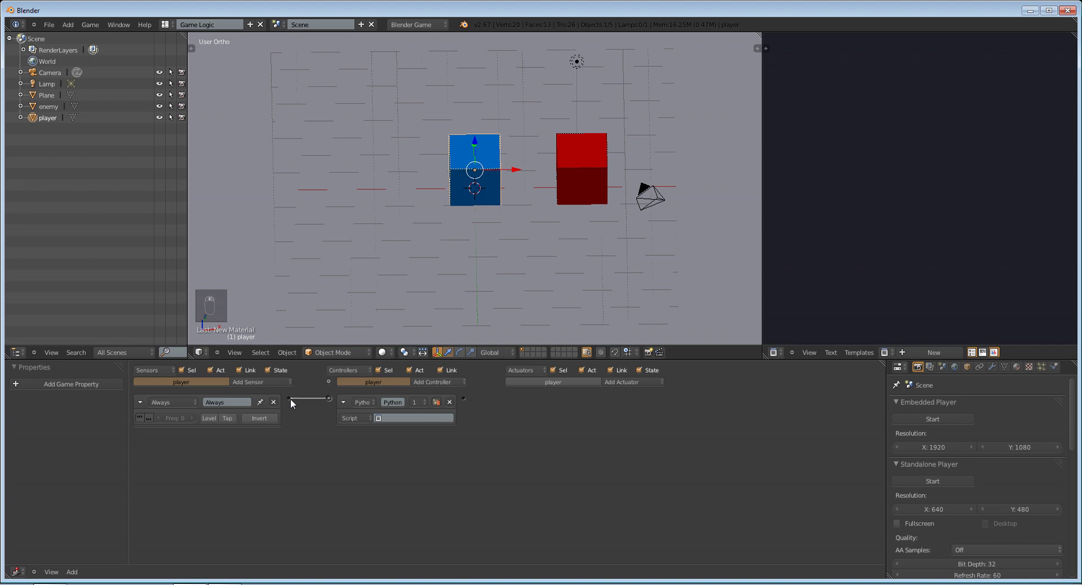
Enable true-level pulse triggering on the player's Always sensor and open move-script_basic.py from the scripting folder as a text block.
{"action": "left_click", "coordinate": [141, 418]}
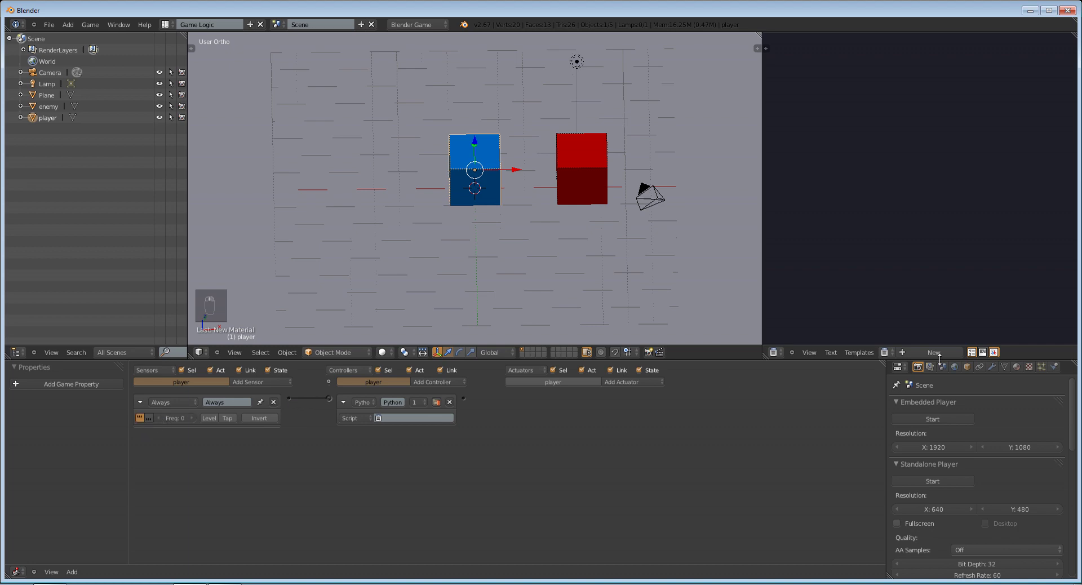
{"action": "left_click", "coordinate": [831, 352]}
{"action": "left_click", "coordinate": [856, 330]}
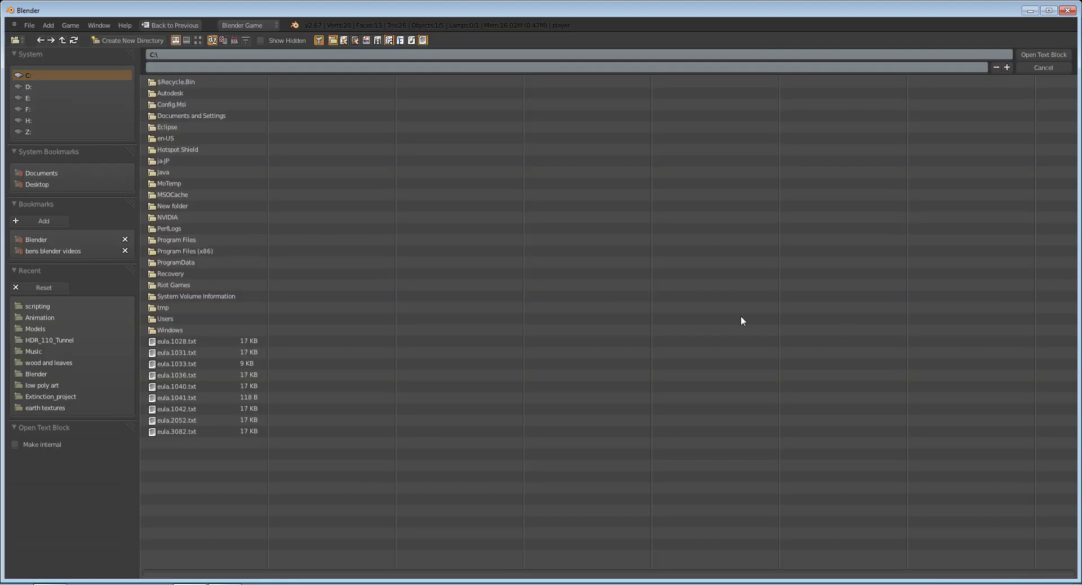
{"action": "left_click", "coordinate": [36, 241]}
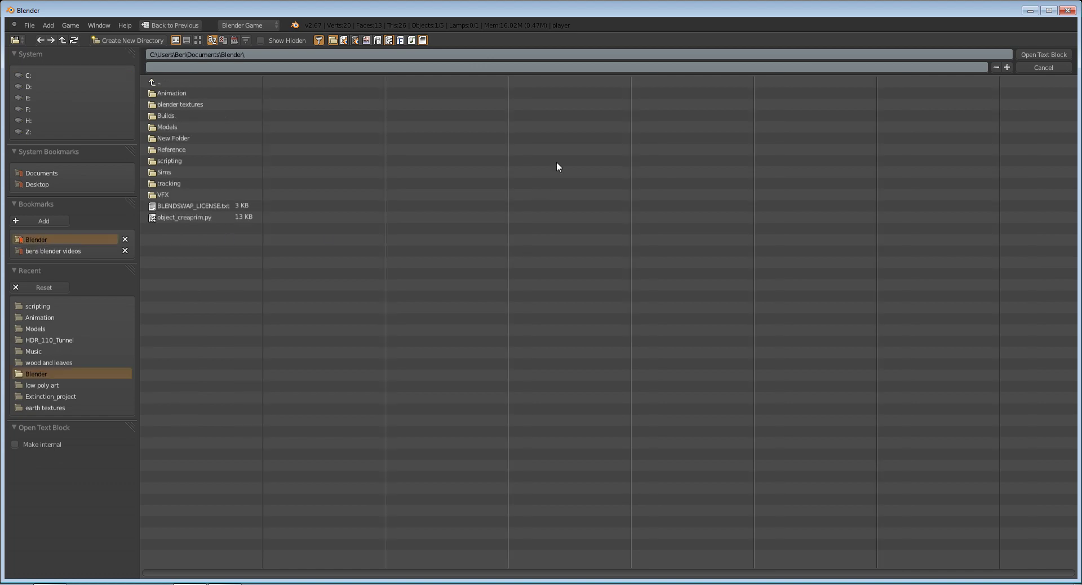
{"action": "left_click", "coordinate": [158, 172]}
{"action": "left_click", "coordinate": [205, 341]}
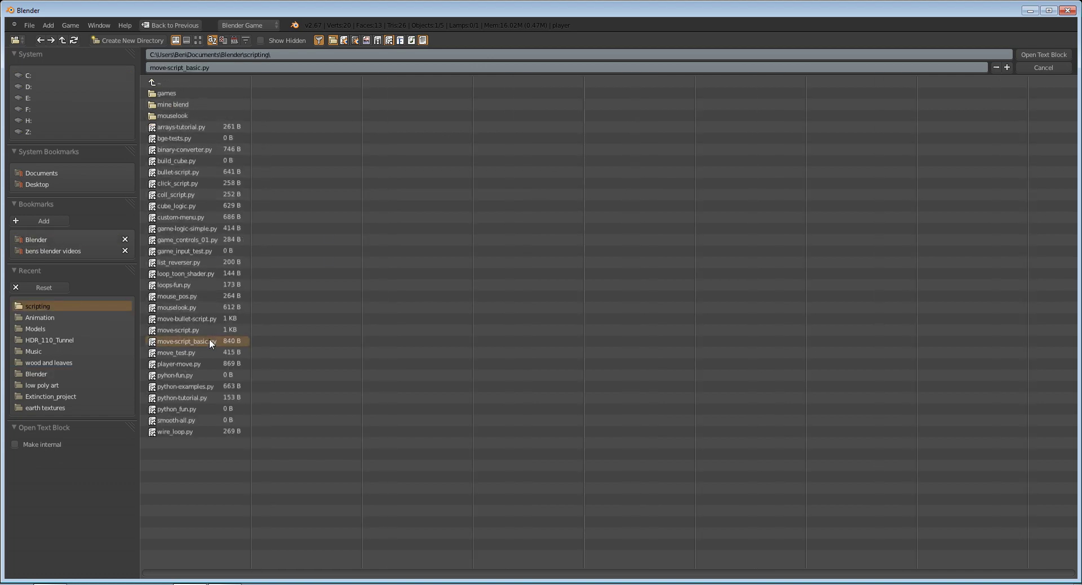
{"action": "left_click", "coordinate": [1022, 56]}
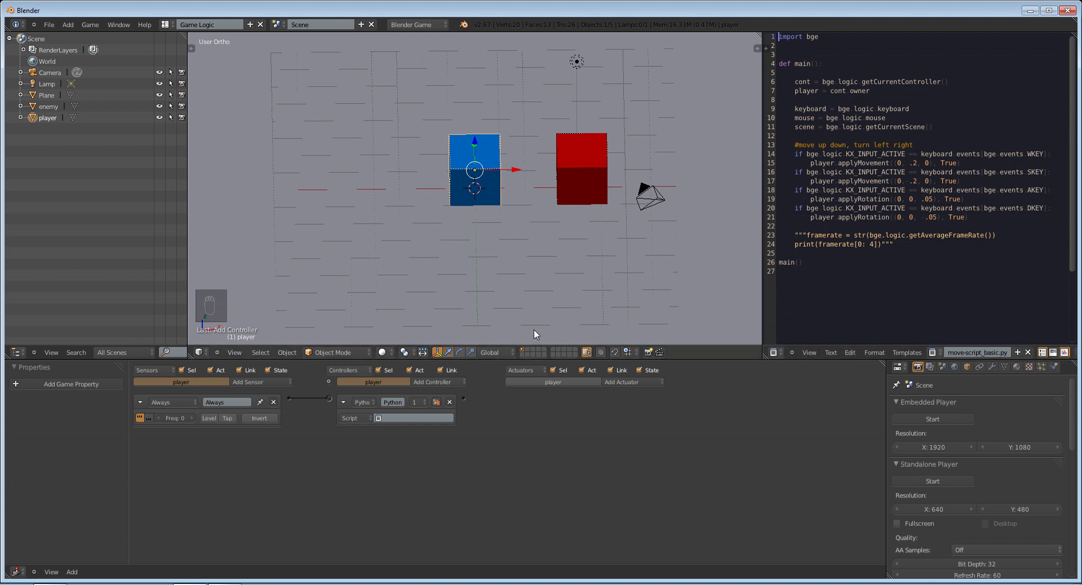
Assign move-script_basic.py as the script of the player's Python controller.
{"action": "left_click_drag", "start_coordinate": [967, 217], "coordinate": [767, 146]}
{"action": "left_click", "coordinate": [941, 233]}
{"action": "left_click", "coordinate": [415, 418]}
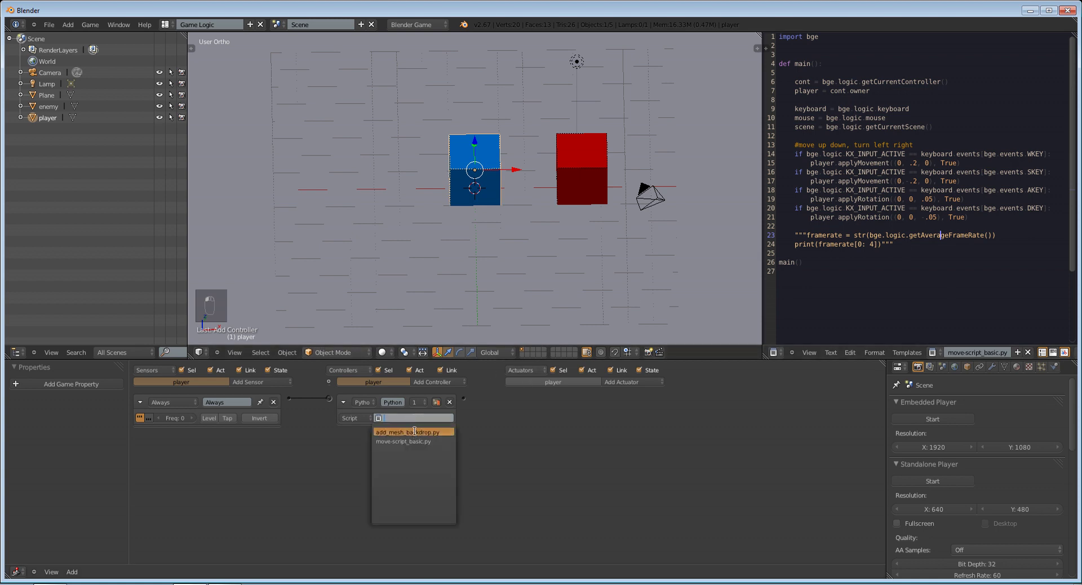
{"action": "left_click", "coordinate": [389, 418]}
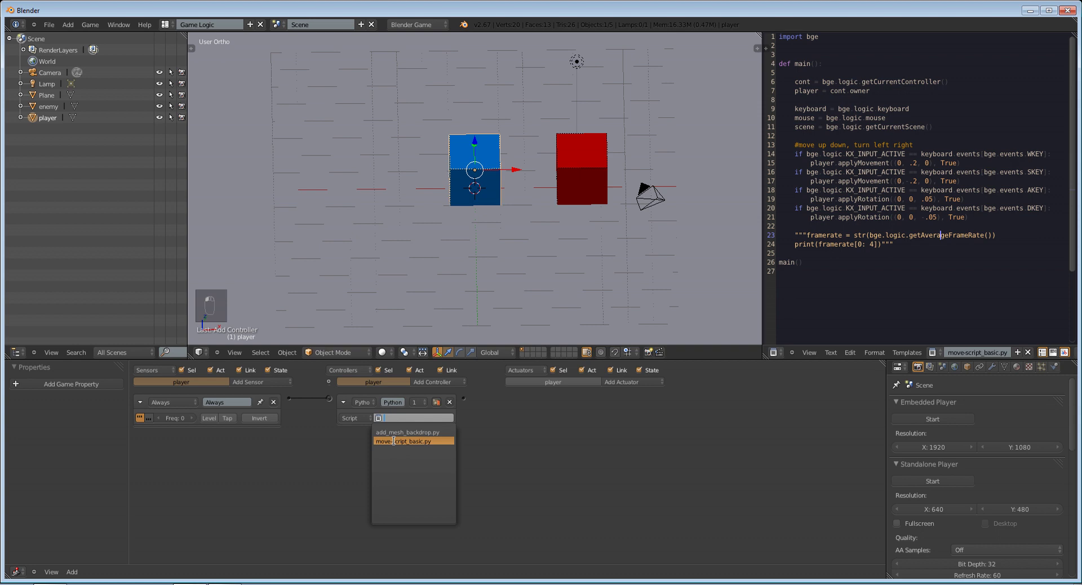
{"action": "left_click", "coordinate": [394, 441]}
Run the game to test the player cube's forward movement, then stop it.
{"action": "key", "text": "p"}
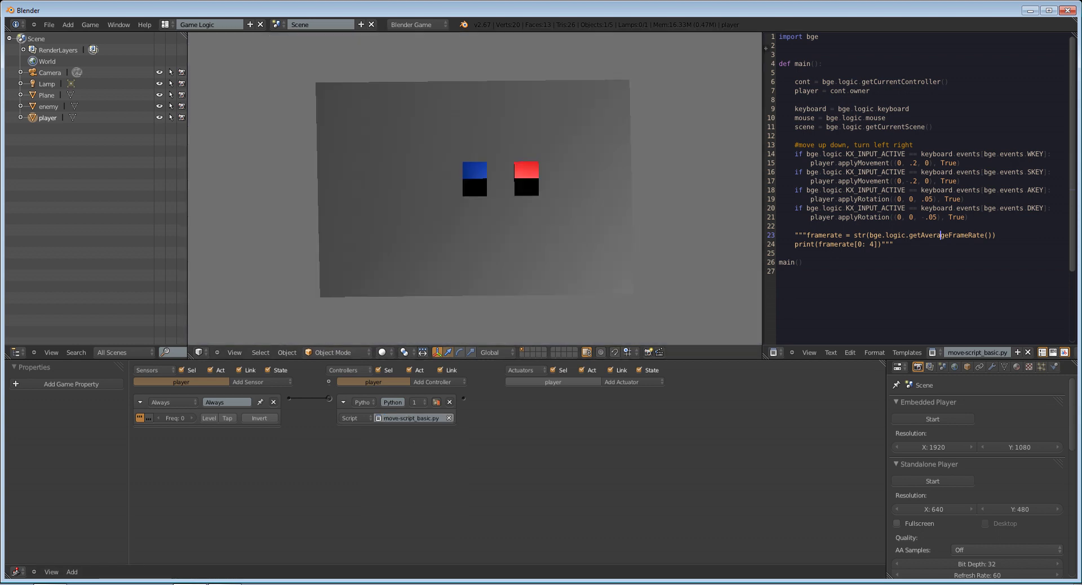
{"action": "key", "text": "w"}
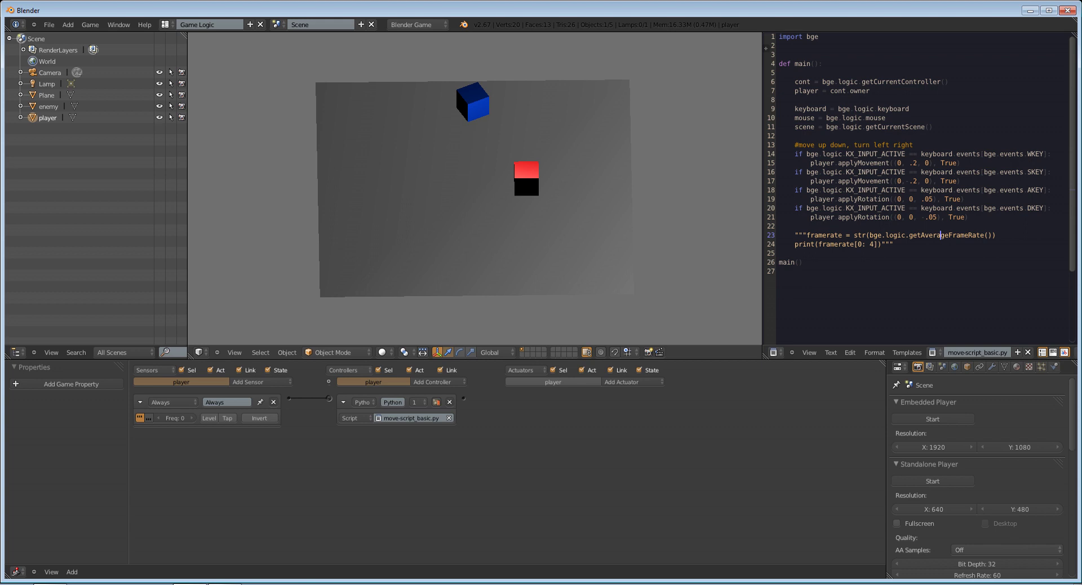
{"action": "key", "text": "Escape"}
{"action": "scroll", "coordinate": [477, 239], "scroll_direction": "up", "scroll_amount": 1}
{"action": "middle_click_drag", "start_coordinate": [476, 233], "coordinate": [462, 272]}
{"action": "scroll", "coordinate": [482, 269], "scroll_direction": "down", "scroll_amount": 1}
{"action": "scroll", "coordinate": [496, 254], "scroll_direction": "up", "scroll_amount": 3}
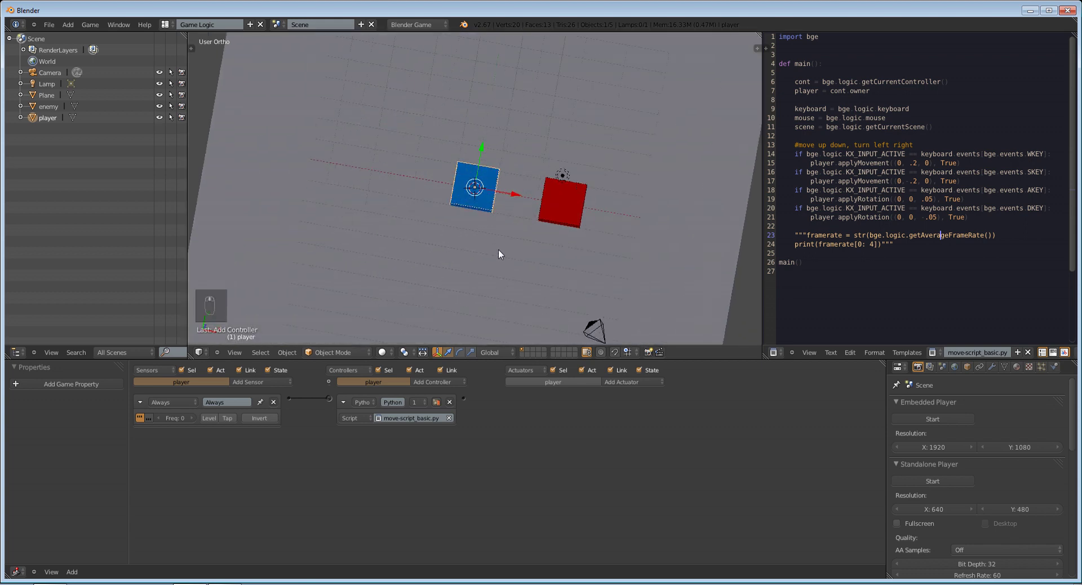
Sketch Grease Pencil lines along the player cube's axes and try rotating the cube about the global Z axis.
{"action": "mouse_move", "coordinate": [484, 172]}
{"action": "left_mouse_down"}
{"action": "mouse_move", "coordinate": [506, 111]}
{"action": "mouse_move", "coordinate": [461, 218]}
{"action": "mouse_move", "coordinate": [349, 161]}
{"action": "left_mouse_up"}
{"action": "key", "text": "r"}
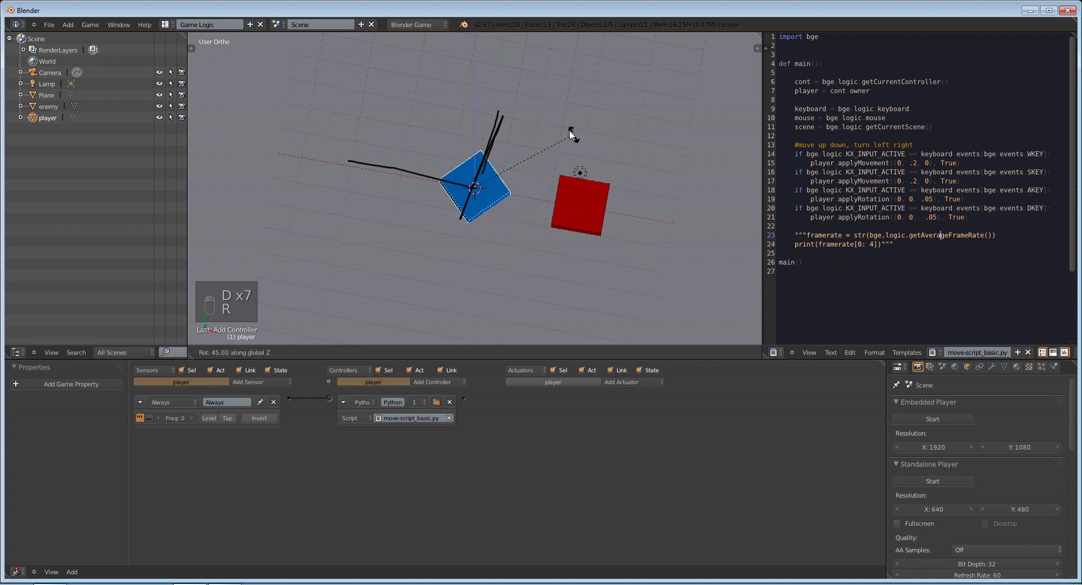
{"action": "left_click", "coordinate": [500, 111]}
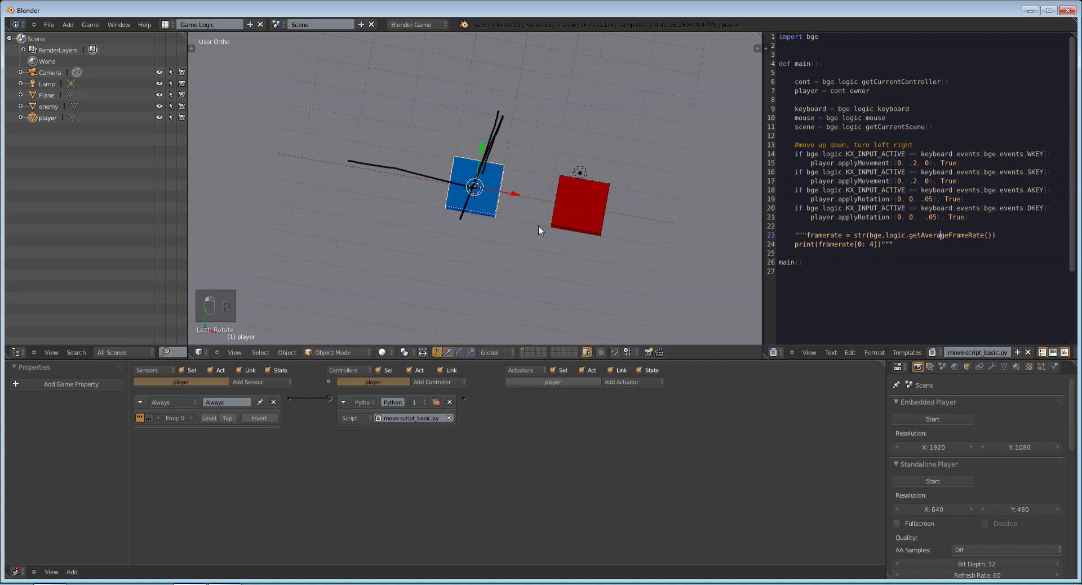
Erase the Grease Pencil lines drawn around the player cube.
{"action": "middle_click_drag", "start_coordinate": [539, 225], "coordinate": [539, 202]}
{"action": "key", "text": "d"}
{"action": "mouse_move", "coordinate": [494, 115]}
{"action": "right_mouse_down"}
{"action": "mouse_move", "coordinate": [451, 239]}
{"action": "mouse_move", "coordinate": [444, 156]}
{"action": "mouse_move", "coordinate": [455, 197]}
{"action": "right_mouse_up"}
{"action": "key", "text": "d"}
{"action": "key", "text": "d"}
{"action": "key", "text": "d"}
{"action": "key", "text": "d"}
{"action": "left_click_drag", "start_coordinate": [499, 182], "coordinate": [331, 163]}
{"action": "key", "text": "d"}
{"action": "key", "text": "d"}
{"action": "key", "text": "d"}
{"action": "key", "text": "d"}
{"action": "key", "text": "d"}
{"action": "key", "text": "d"}
{"action": "key", "text": "d"}
{"action": "right_click_drag", "start_coordinate": [491, 182], "coordinate": [269, 154]}
{"action": "key", "text": "d"}
{"action": "key", "text": "d"}
Run the game again, drive the player cube forward as a movement check, and stop the game.
{"action": "scroll", "coordinate": [430, 276], "scroll_direction": "down", "scroll_amount": 3}
{"action": "key", "text": "p"}
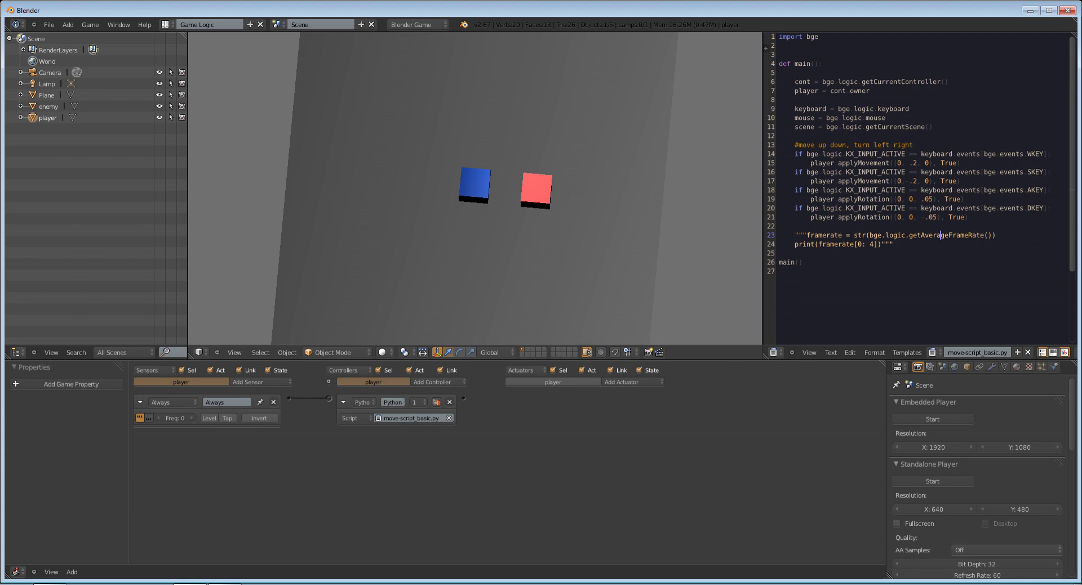
{"action": "key", "text": "w"}
{"action": "key", "text": "Escape"}
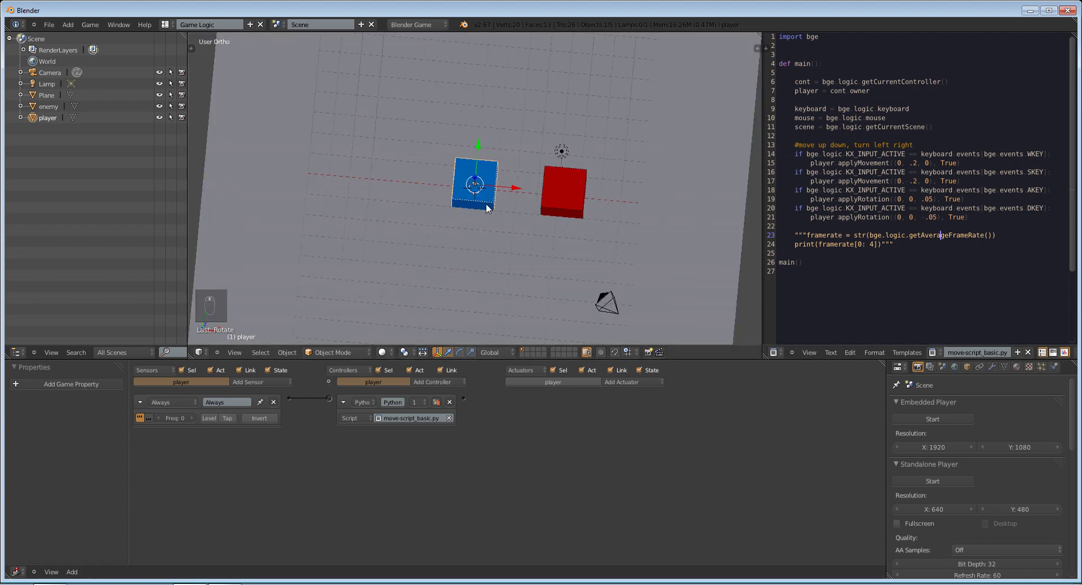
Add a game property named "enemy" to the red enemy cube.
{"action": "right_click", "coordinate": [570, 207]}
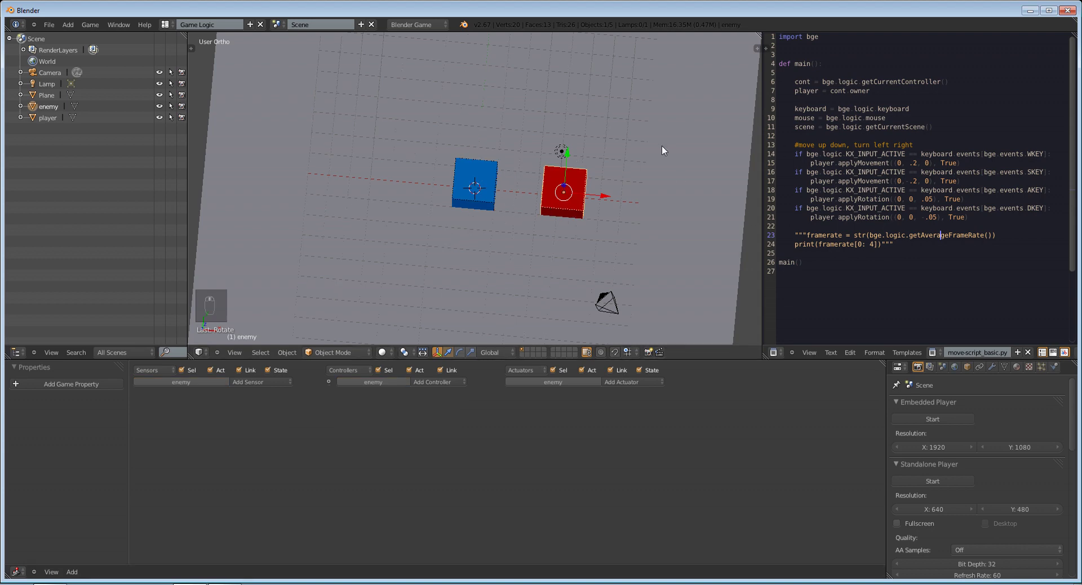
{"action": "middle_click_drag", "start_coordinate": [662, 146], "coordinate": [559, 242]}
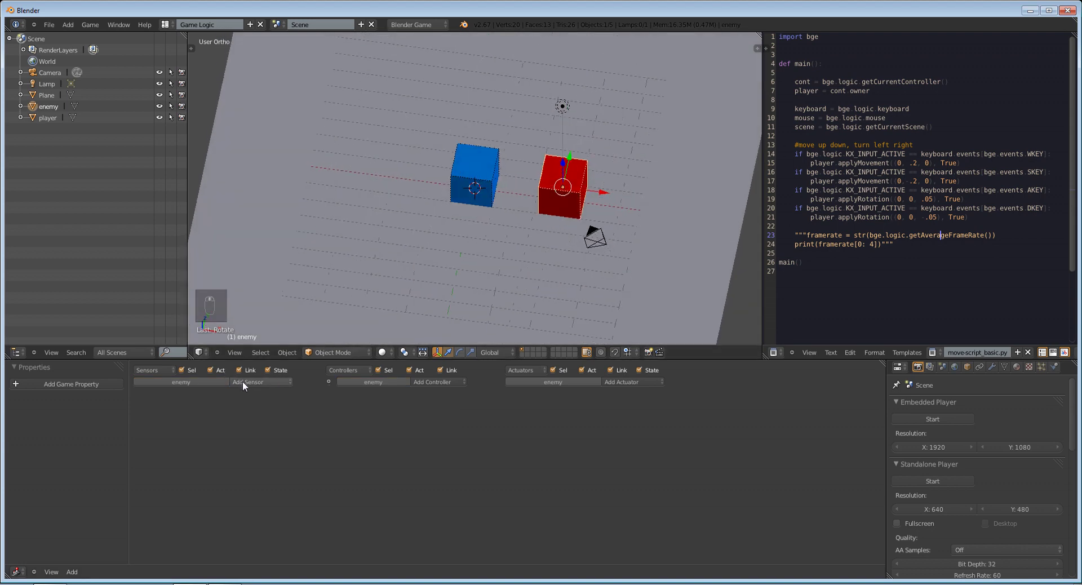
{"action": "left_click", "coordinate": [110, 385]}
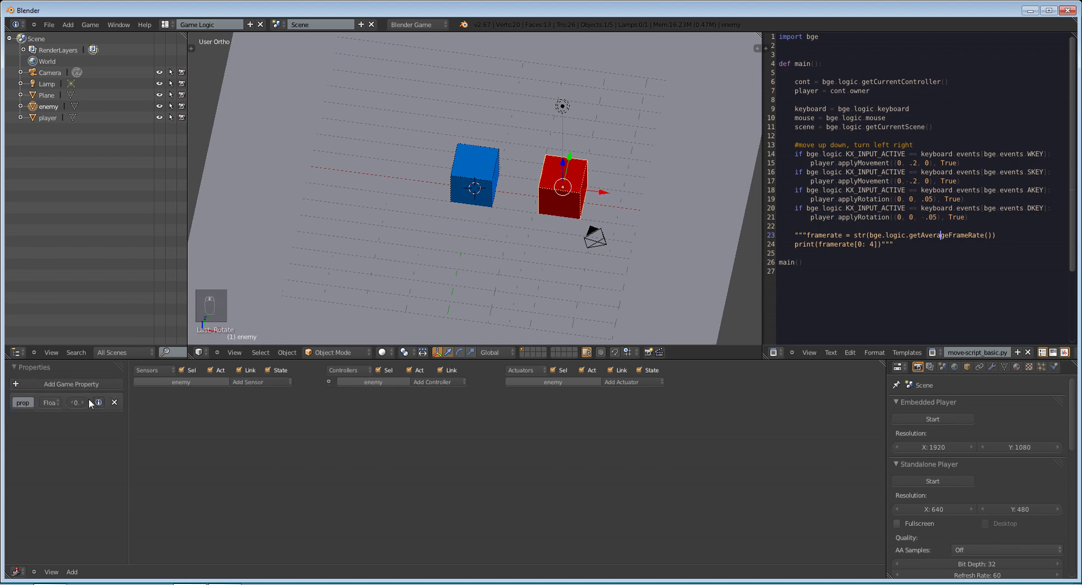
{"action": "left_click", "coordinate": [28, 402]}
{"action": "type", "text": "enemy"}
{"action": "key", "text": "Return"}
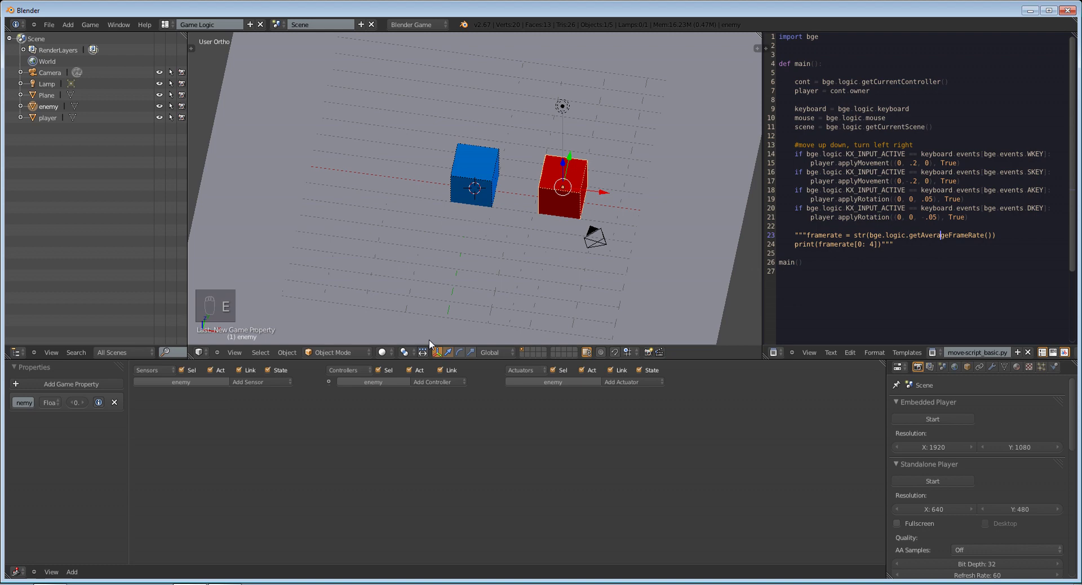
Give the enemy an Always sensor linked through an And controller to a Steering actuator that seeks the player.
{"action": "left_click", "coordinate": [276, 384]}
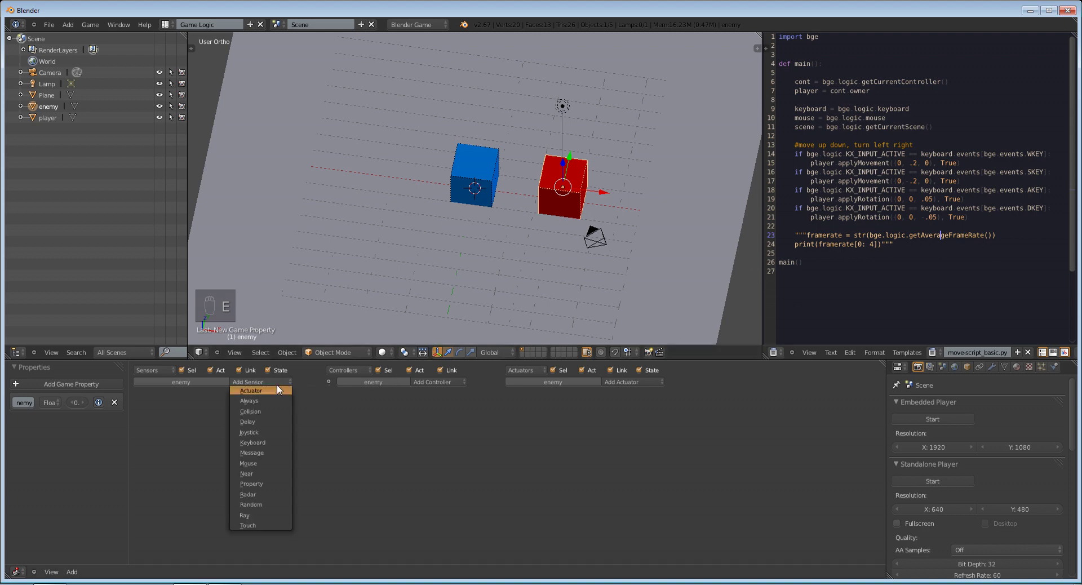
{"action": "left_click", "coordinate": [277, 401]}
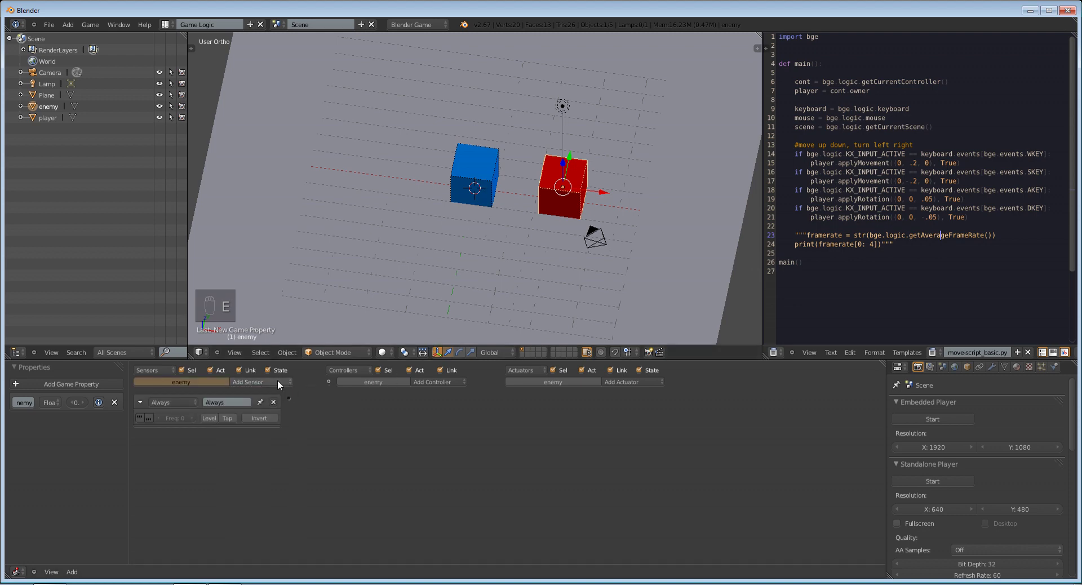
{"action": "left_click", "coordinate": [621, 382]}
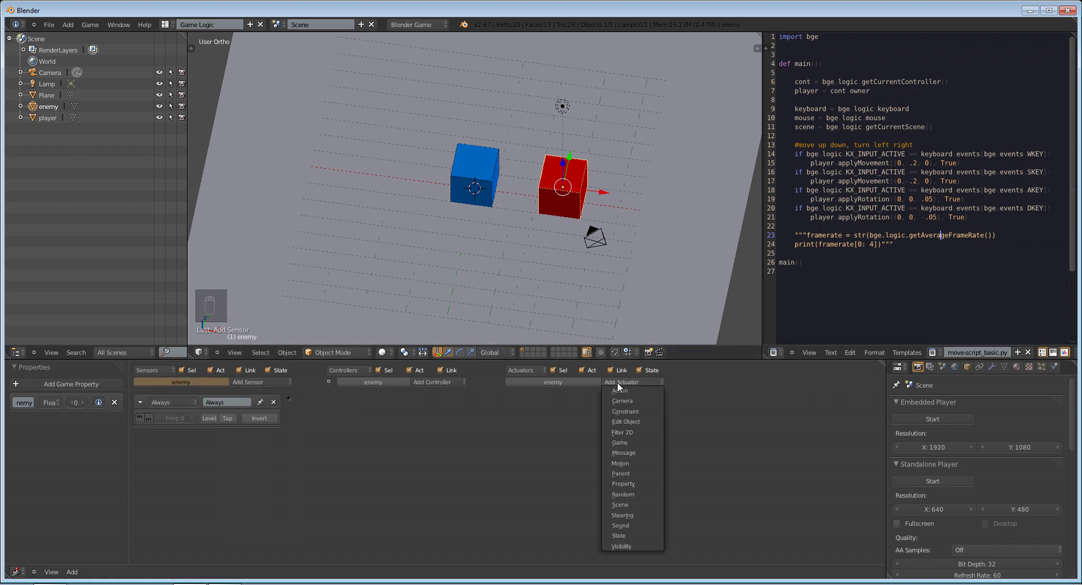
{"action": "left_click", "coordinate": [628, 514]}
{"action": "left_click", "coordinate": [578, 430]}
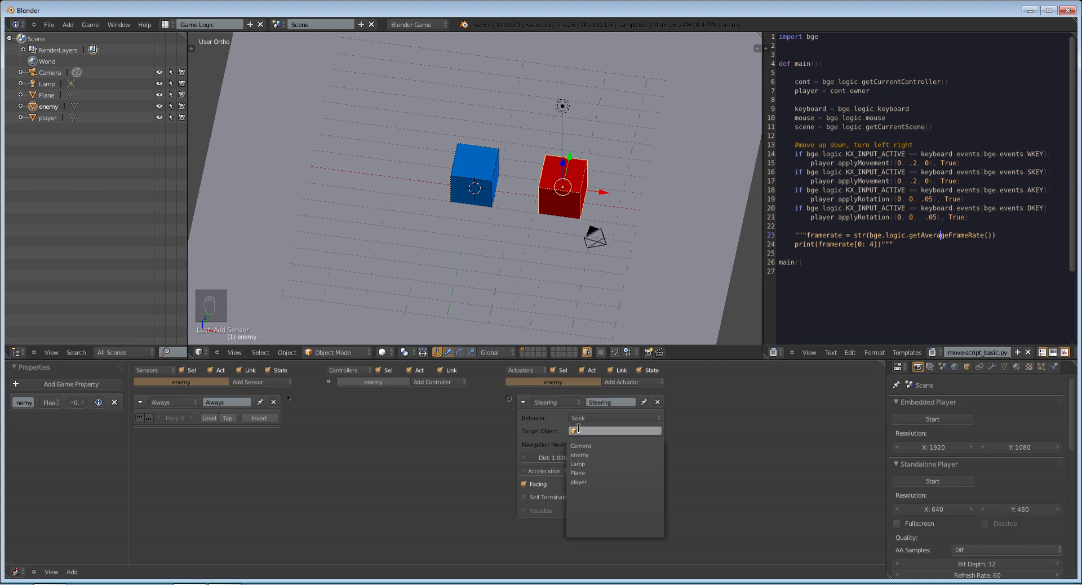
{"action": "left_click", "coordinate": [579, 482]}
{"action": "left_click_drag", "start_coordinate": [509, 399], "coordinate": [289, 398]}
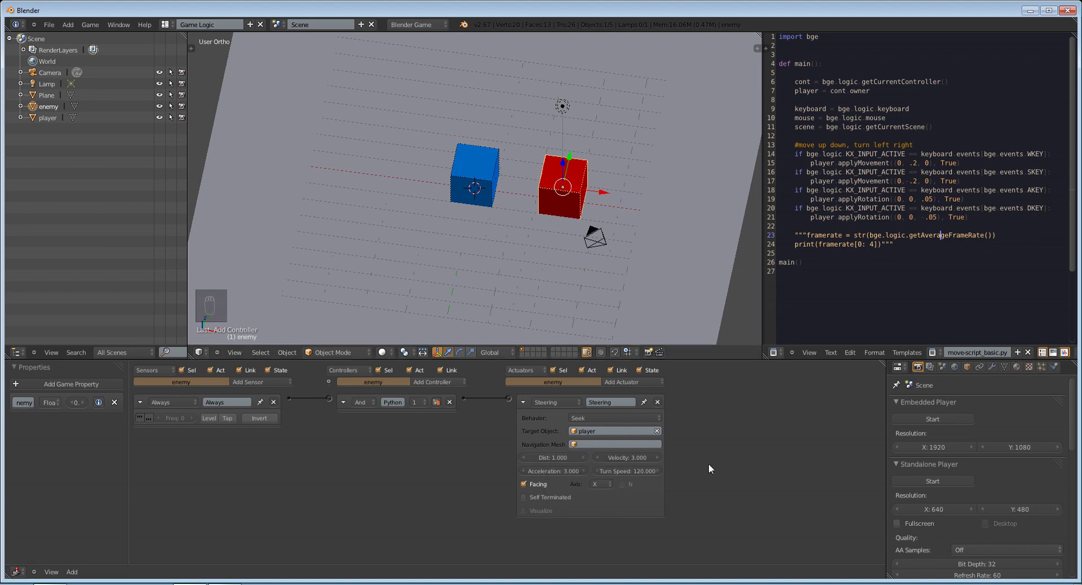
{"action": "left_click", "coordinate": [575, 458]}
{"action": "type", "text": "8"}
{"action": "key", "text": "Return"}
{"action": "key", "text": "Escape"}
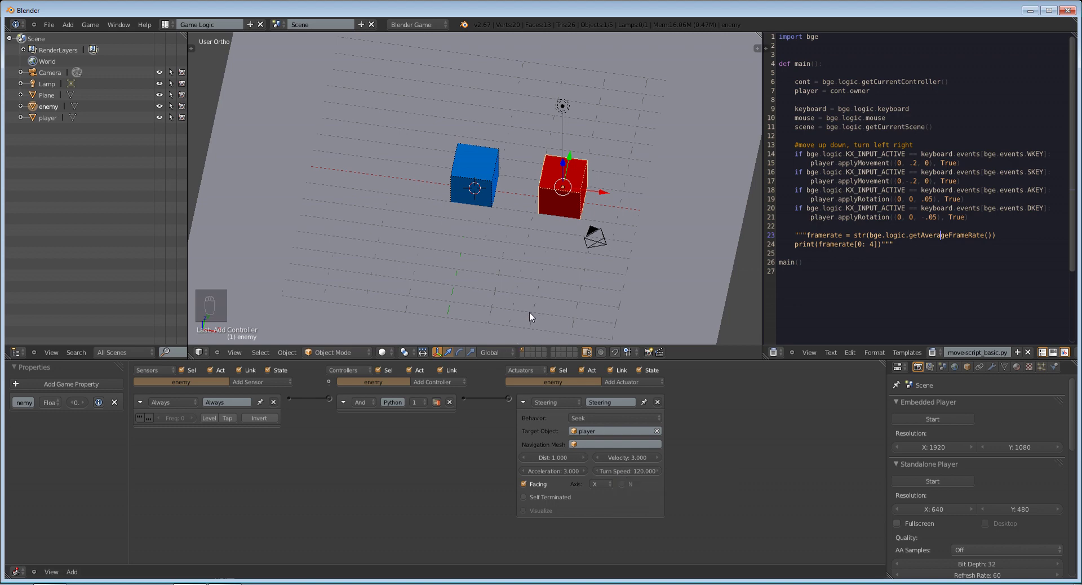
Run the game and drive the player forward and around to test the enemy's pursuit, then stop it.
{"action": "scroll", "coordinate": [529, 312], "scroll_direction": "down", "scroll_amount": 3}
{"action": "key", "text": "p"}
{"action": "key", "text": "w"}
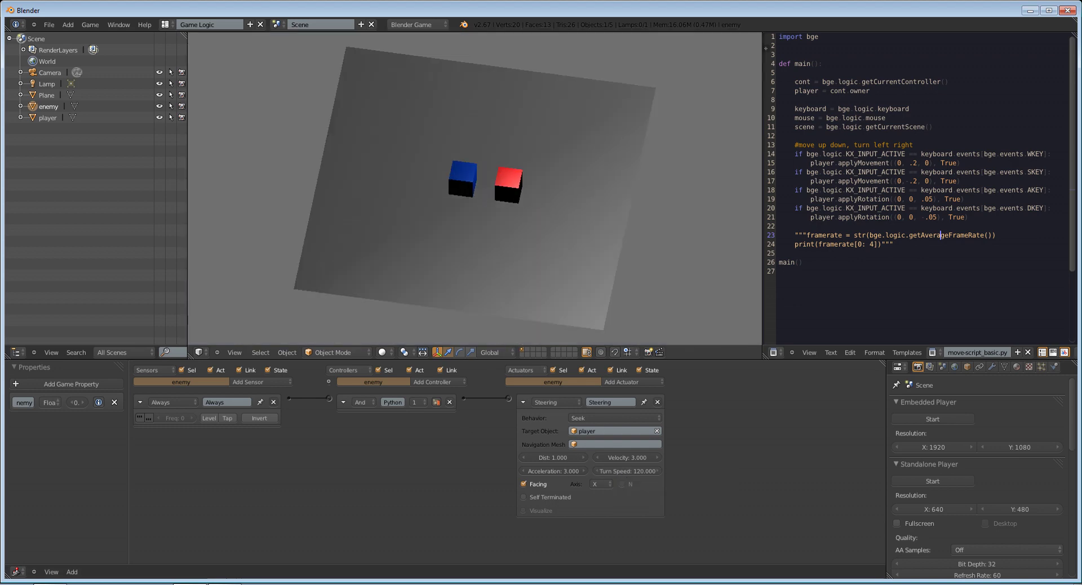
{"action": "key", "text": "d"}
{"action": "key", "text": "d"}
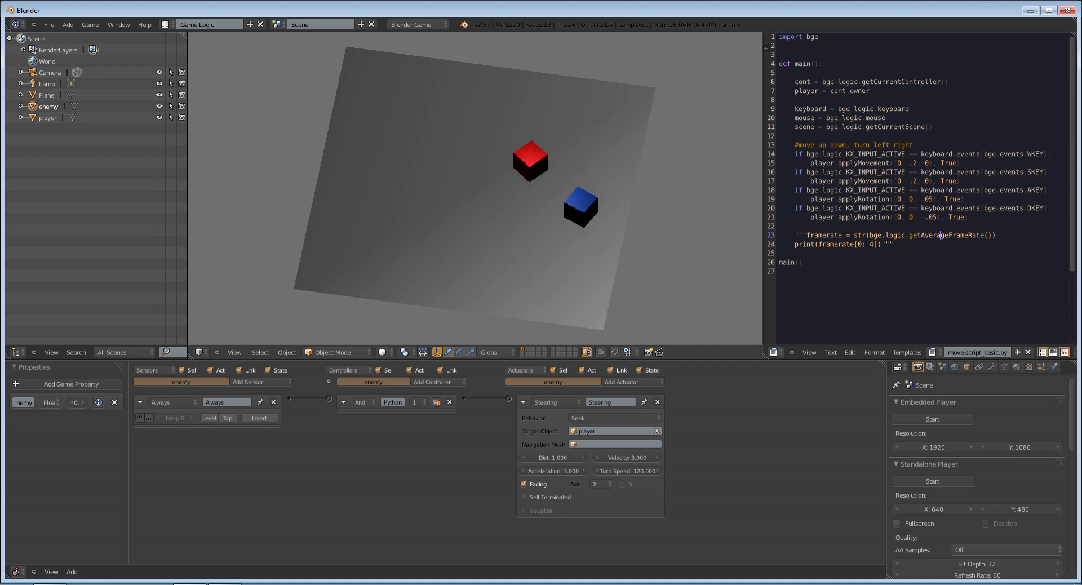
{"action": "key", "text": "Escape"}
Set the distance of the enemy's Steering actuator to 5.
{"action": "left_click", "coordinate": [557, 458]}
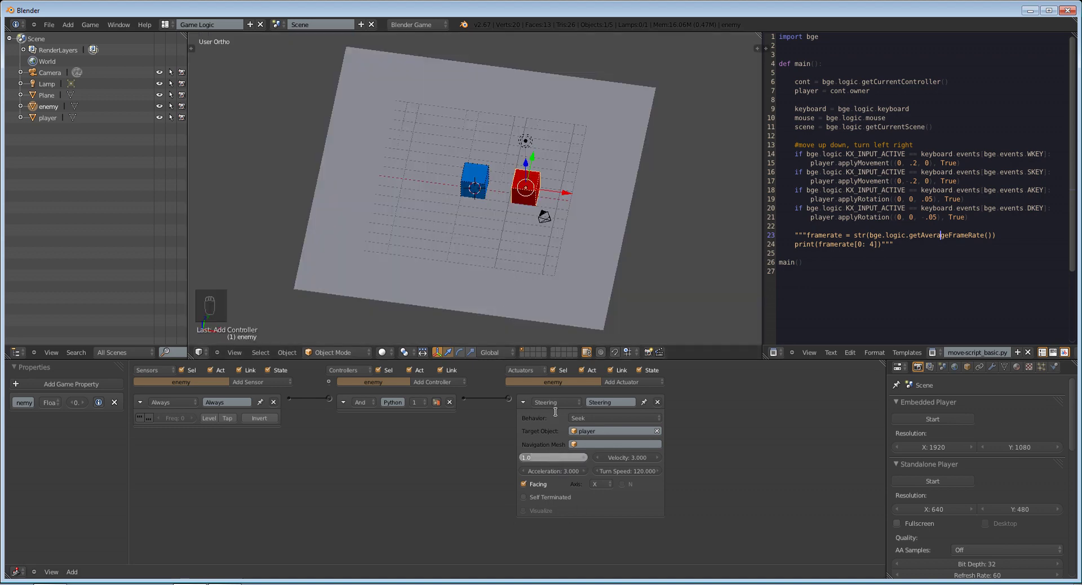
{"action": "type", "text": "5"}
{"action": "key", "text": "Return"}
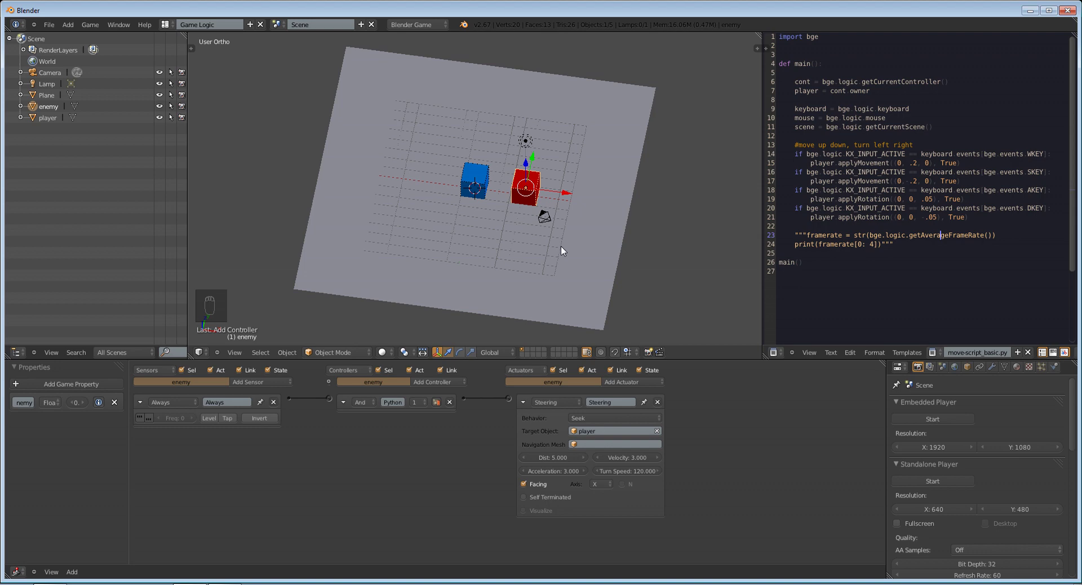
Run the game and move the player forward to test the 5-unit steering distance, then stop it.
{"action": "key", "text": "p"}
{"action": "key", "text": "w"}
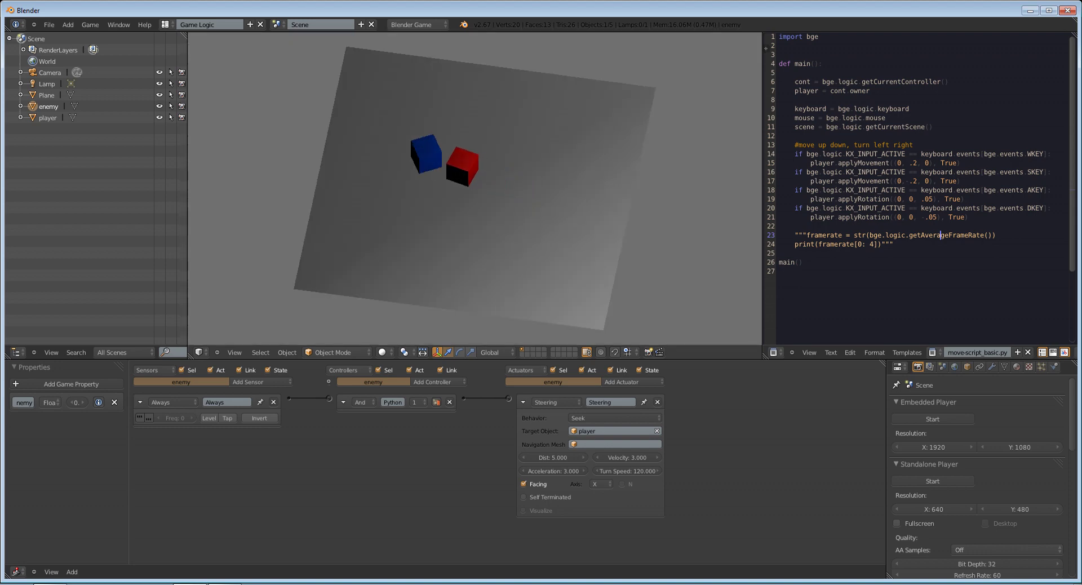
{"action": "key", "text": "w"}
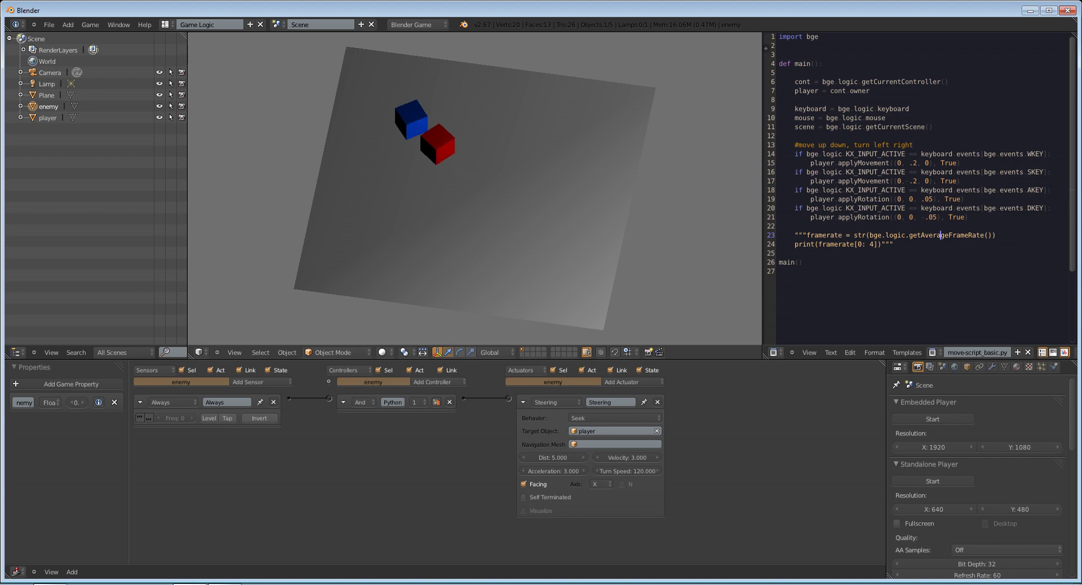
{"action": "key", "text": "Escape"}
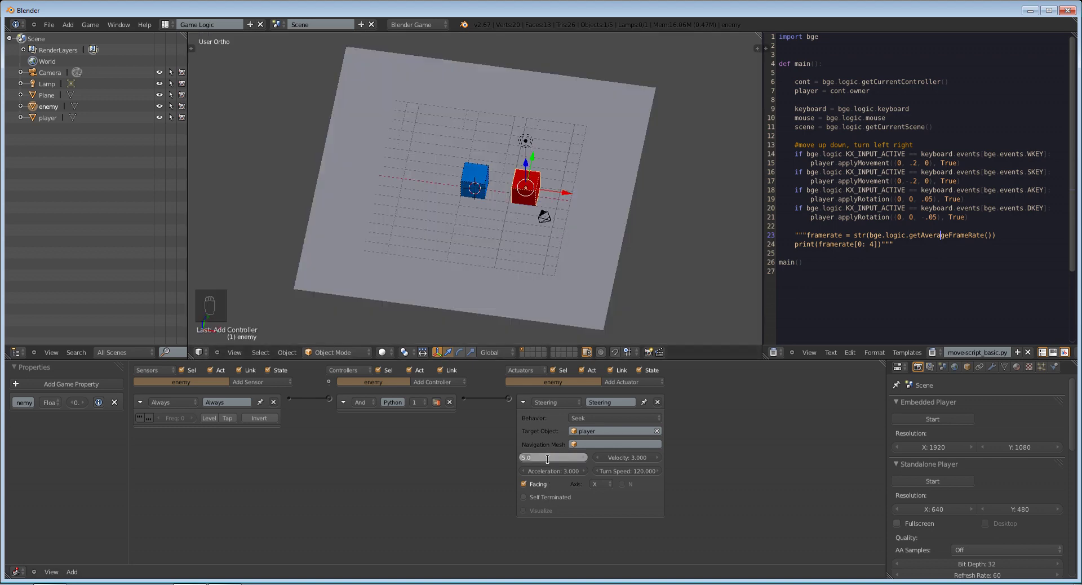
Set the distance of the enemy's Steering actuator to 2.
{"action": "left_click", "coordinate": [548, 459]}
{"action": "type", "text": "2"}
{"action": "key", "text": "Return"}
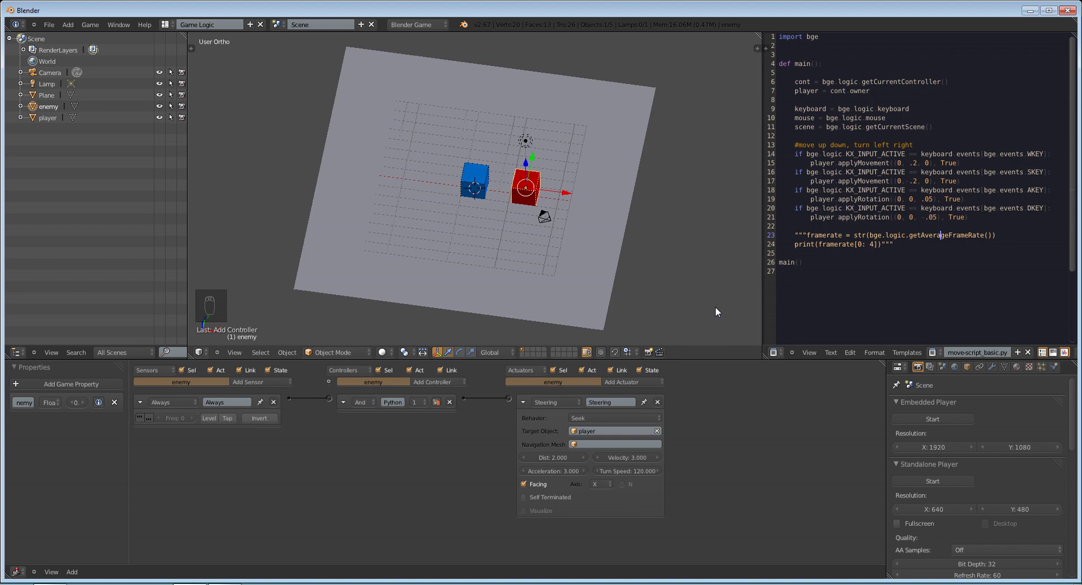
Run the game to test the enemy's pursuit with the 2-unit steering distance, then stop it.
{"action": "scroll", "coordinate": [484, 215], "scroll_direction": "up", "scroll_amount": 5}
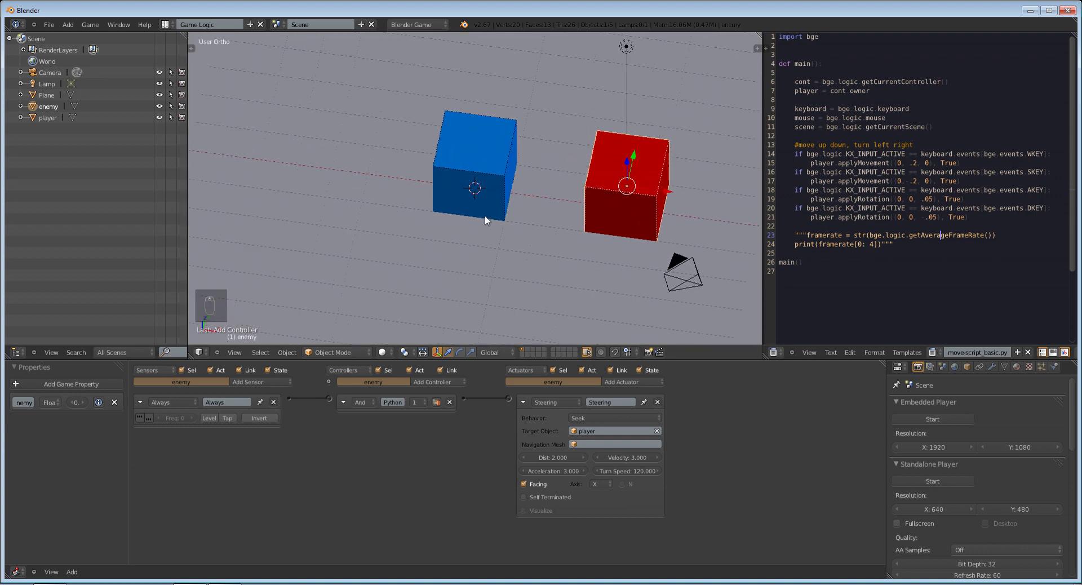
{"action": "right_click", "coordinate": [478, 172]}
{"action": "scroll", "coordinate": [593, 245], "scroll_direction": "down", "scroll_amount": 3}
{"action": "right_click", "coordinate": [570, 176]}
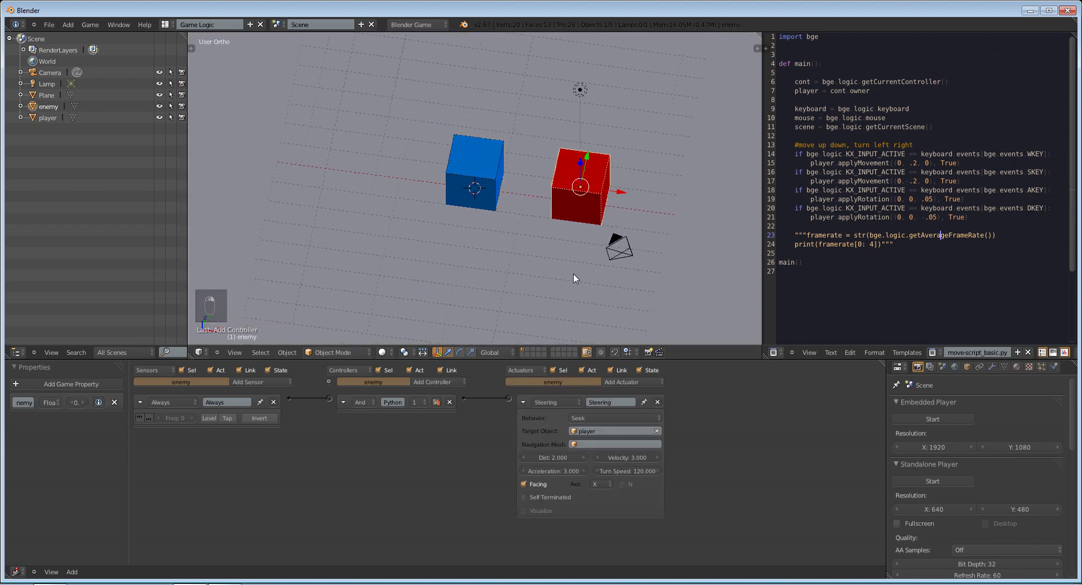
{"action": "key", "text": "p"}
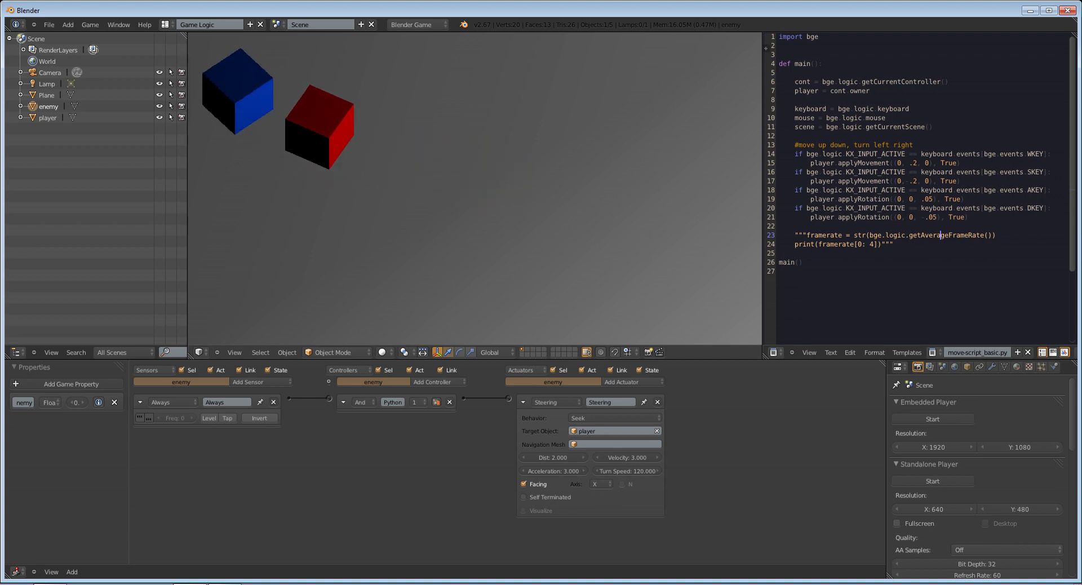
{"action": "key", "text": "Escape"}
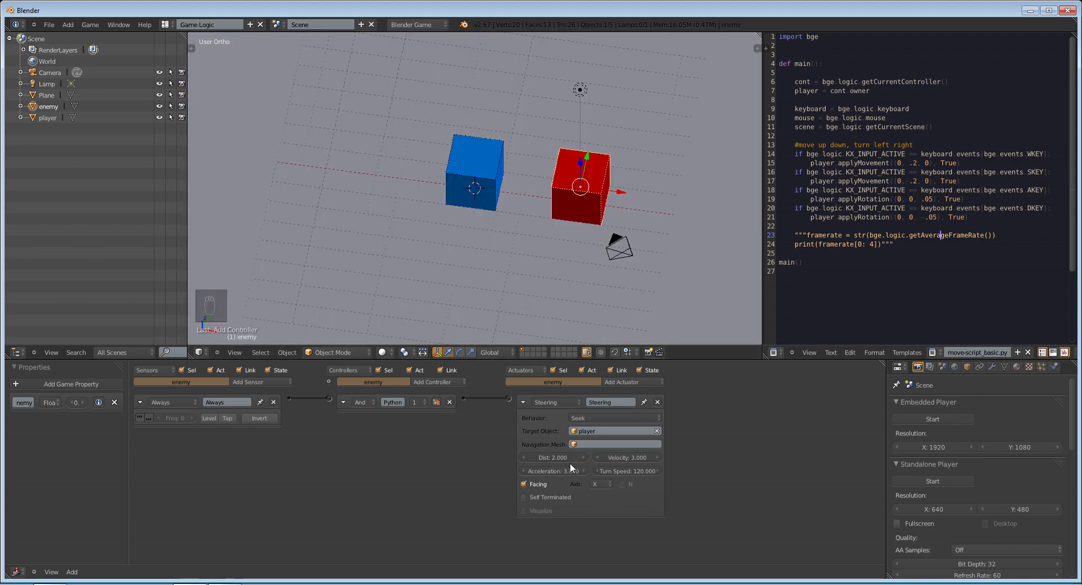
Set the distance of the enemy's Steering actuator to 1 and test the pursuit in the running game.
{"action": "left_click", "coordinate": [548, 458]}
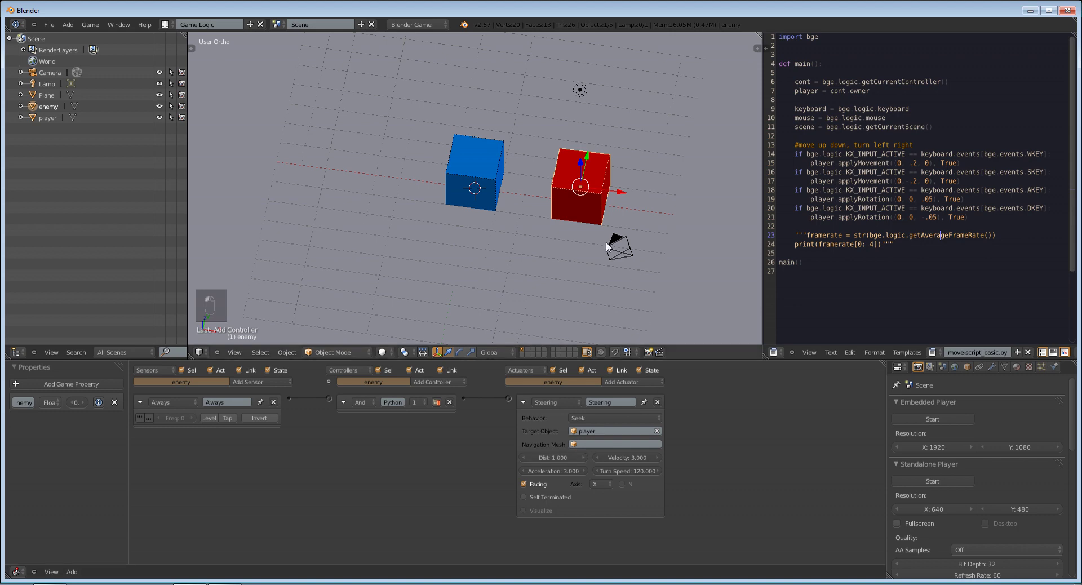
{"action": "key", "text": "p"}
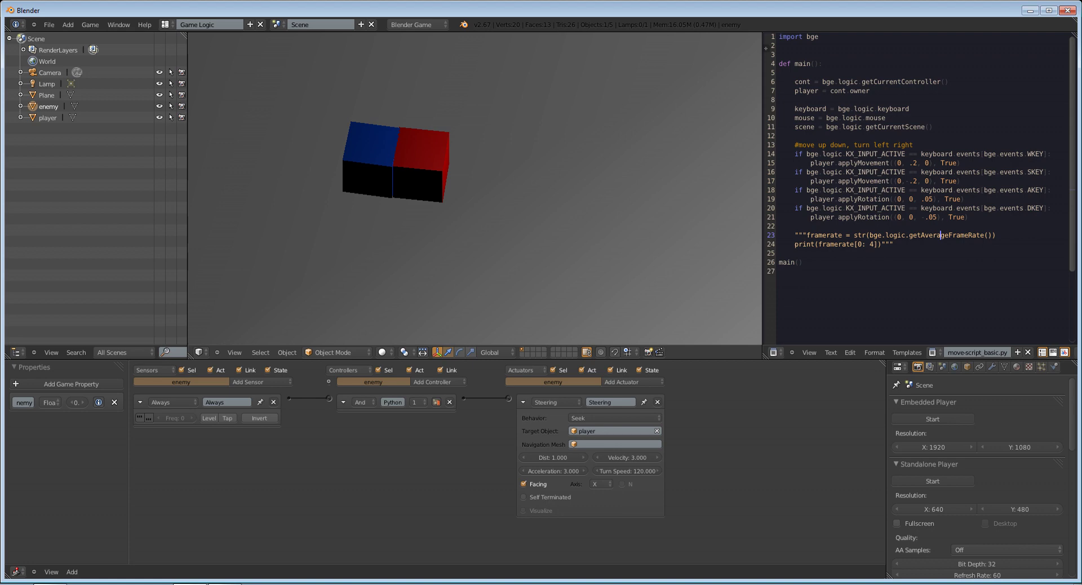
{"action": "key", "text": "s"}
{"action": "key", "text": "Escape"}
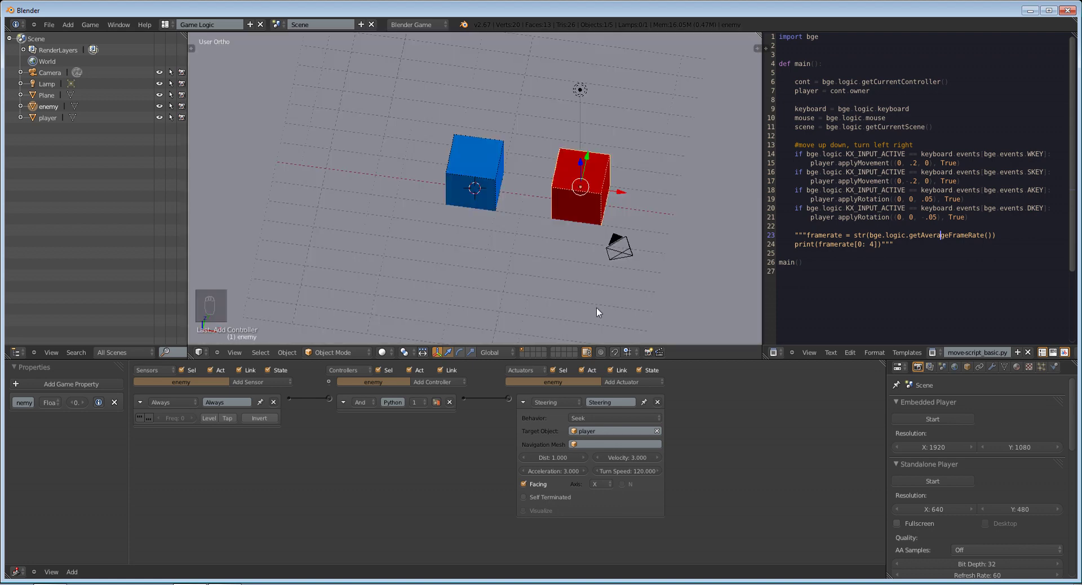
Try velocities of 15 and 1 on the enemy's Steering actuator, running the game briefly with each value.
{"action": "left_click", "coordinate": [627, 458]}
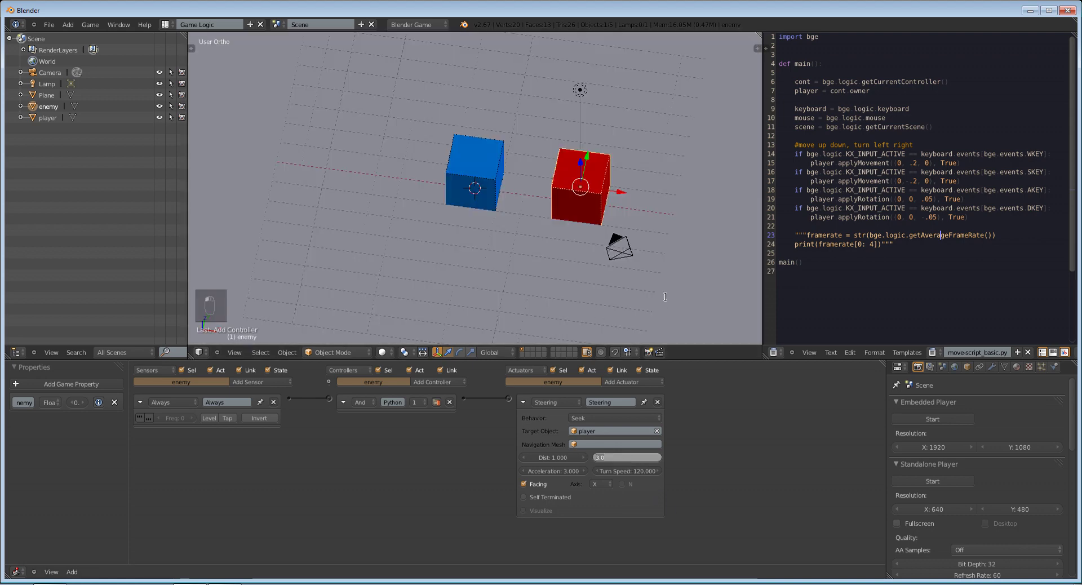
{"action": "type", "text": "15"}
{"action": "key", "text": "Return"}
{"action": "key", "text": "KP_0"}
{"action": "key", "text": "p"}
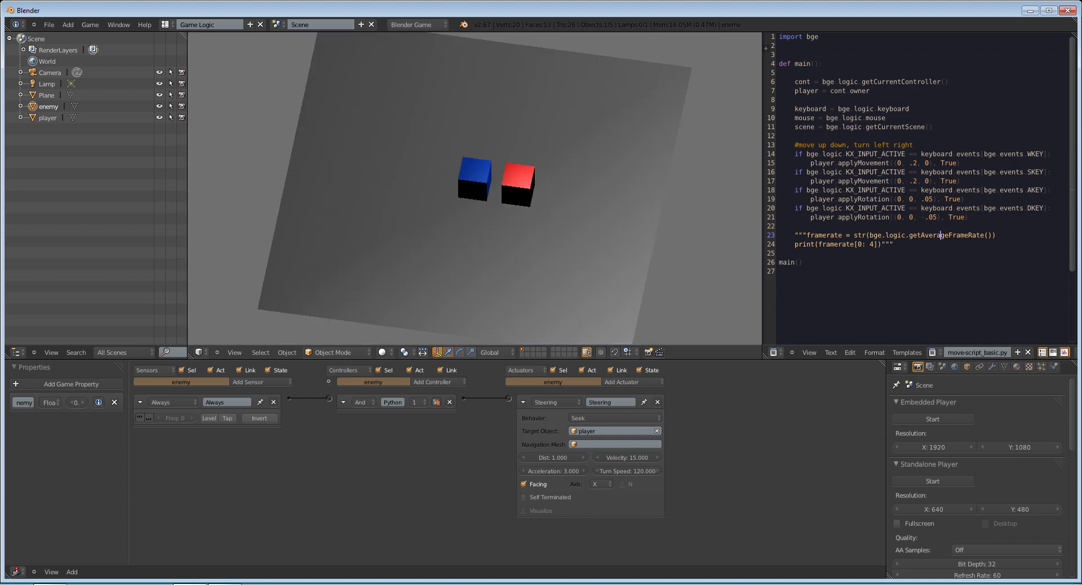
{"action": "key", "text": "Escape"}
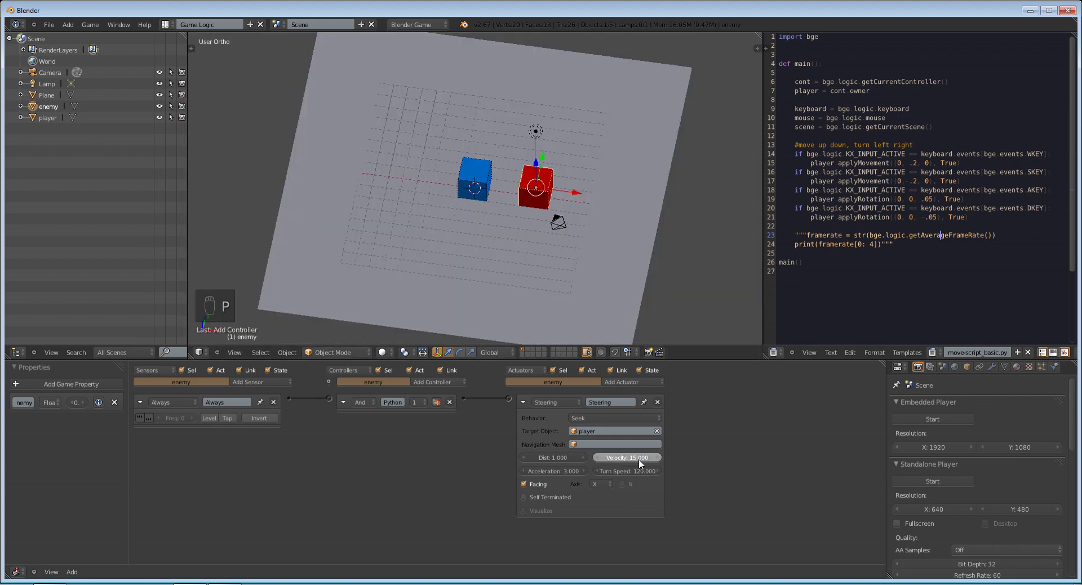
{"action": "key", "text": "p"}
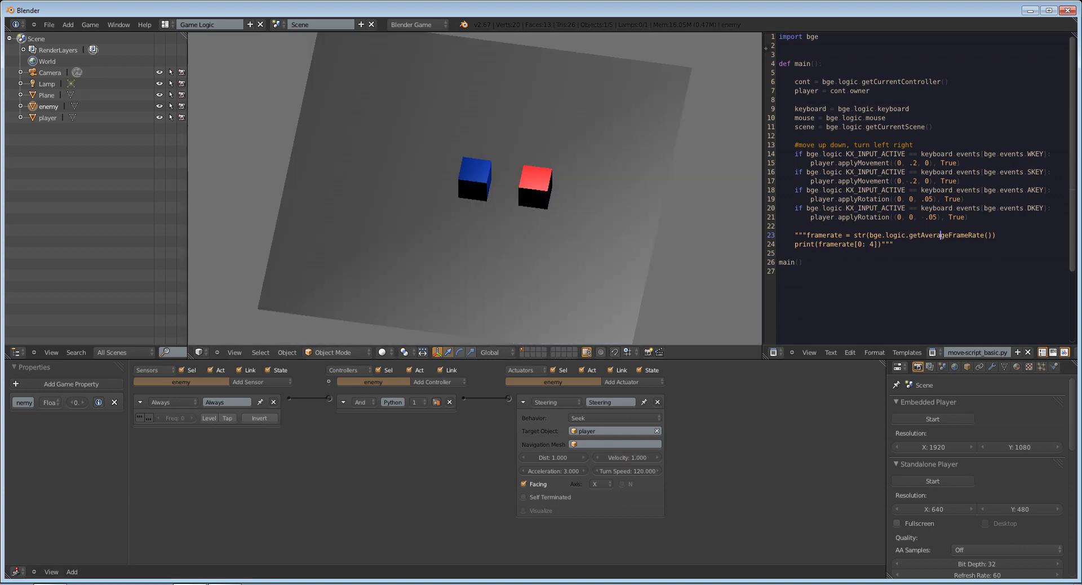
{"action": "key", "text": "Escape"}
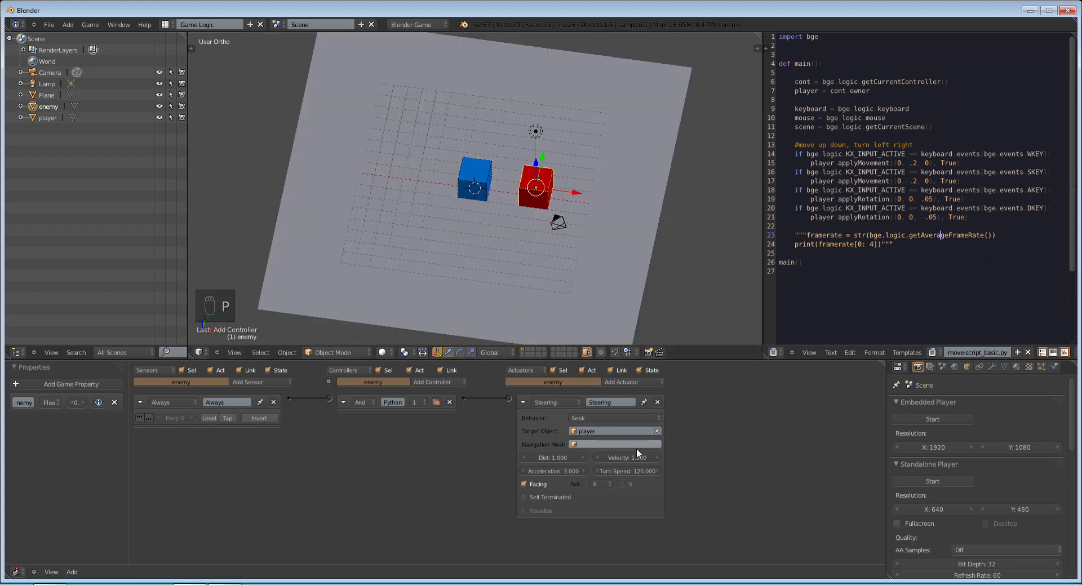
Set the enemy's steering velocity to 5 and test it in the game by driving the player forward and turning.
{"action": "left_click", "coordinate": [632, 458]}
{"action": "key", "text": "p"}
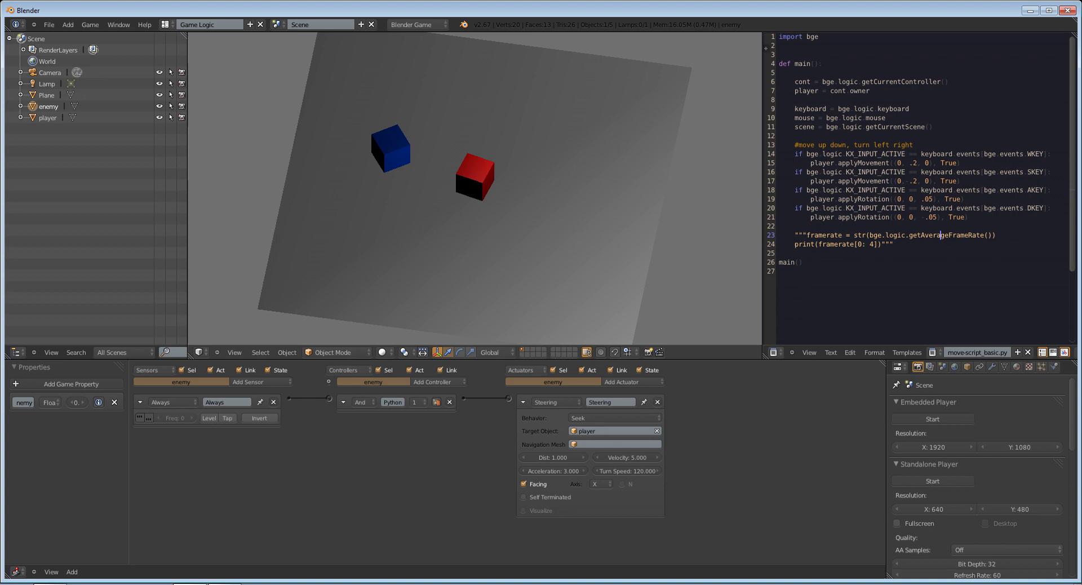
{"action": "key", "text": "w"}
{"action": "key", "text": "d"}
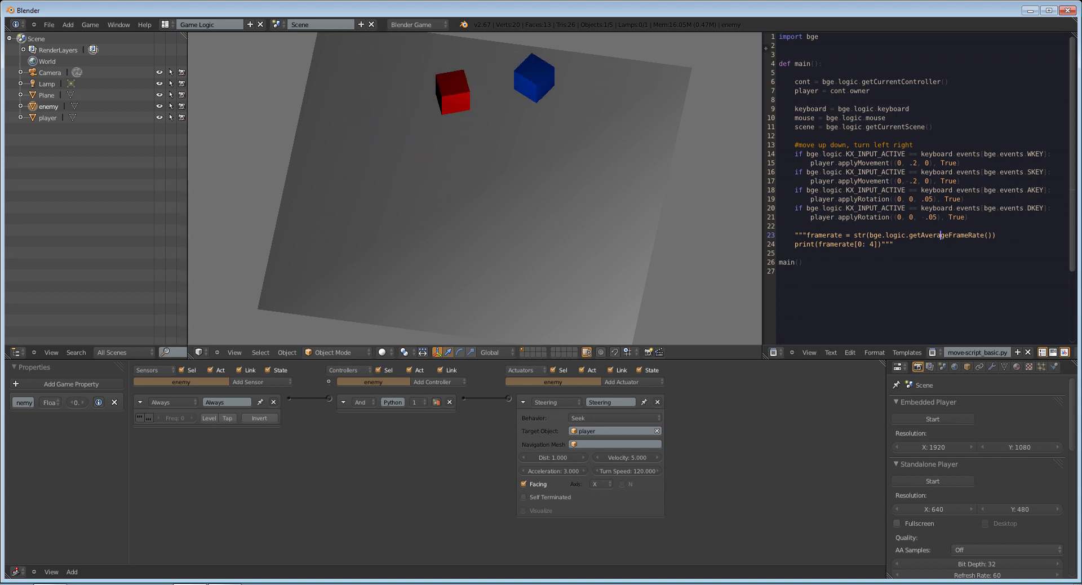
{"action": "key", "text": "Escape"}
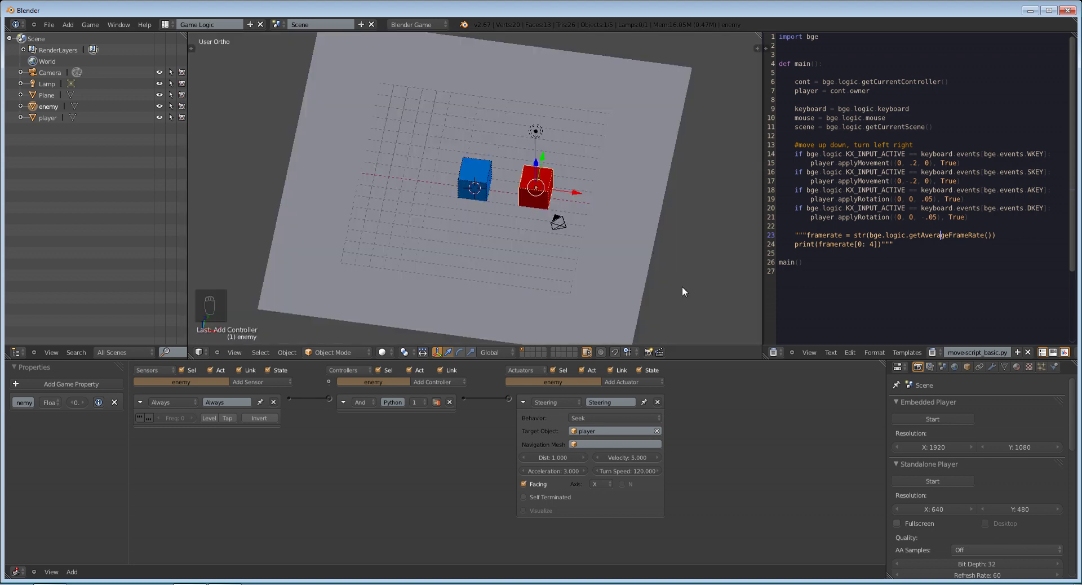
Set the enemy's steering turn speed to 150 and test the chase in the game by driving the player forward.
{"action": "left_click", "coordinate": [639, 477]}
{"action": "type", "text": "150"}
{"action": "key", "text": "Return"}
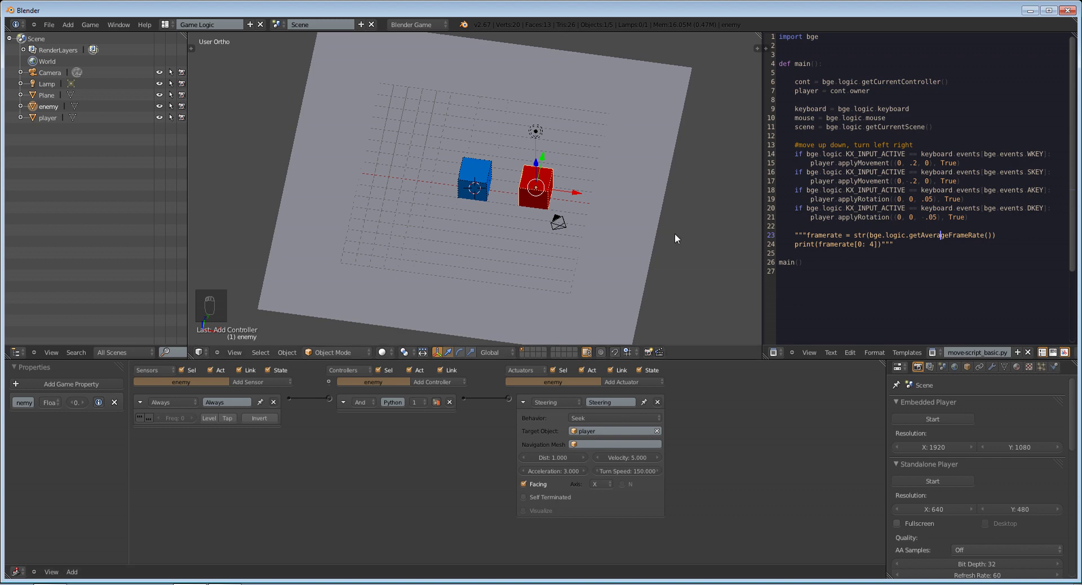
{"action": "key", "text": "p"}
{"action": "key", "text": "w"}
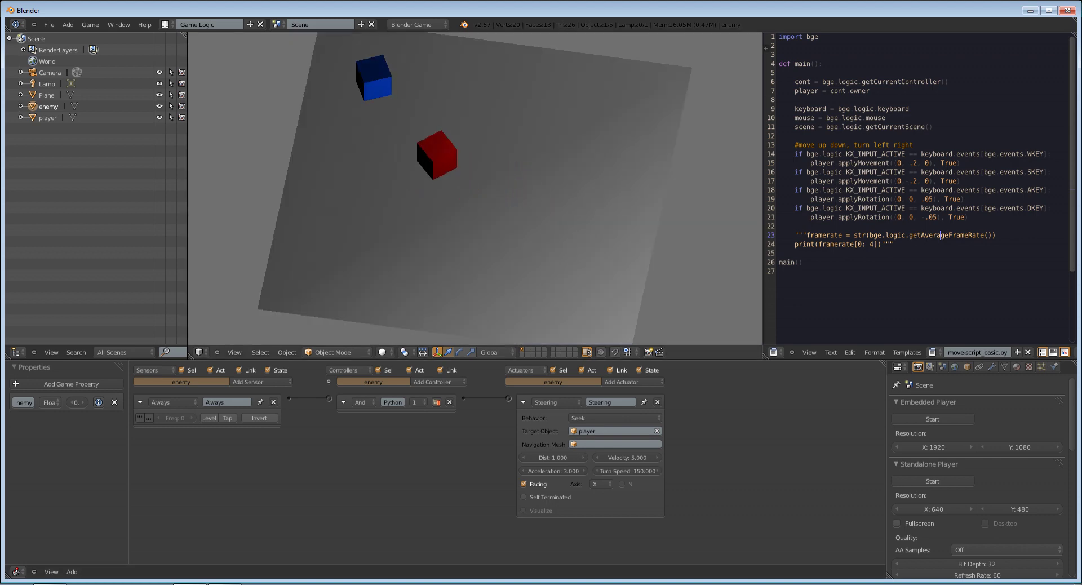
{"action": "key", "text": "Escape"}
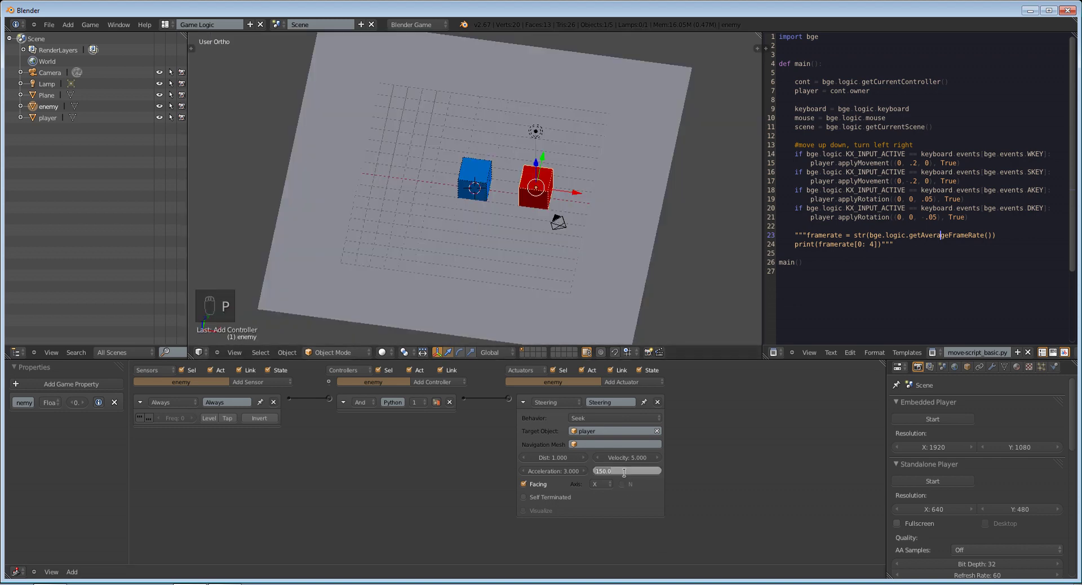
Set the enemy's steering turn speed to 500 and test the chase in the game by driving the player forward.
{"action": "key", "text": "KP_0"}
{"action": "key", "text": "p"}
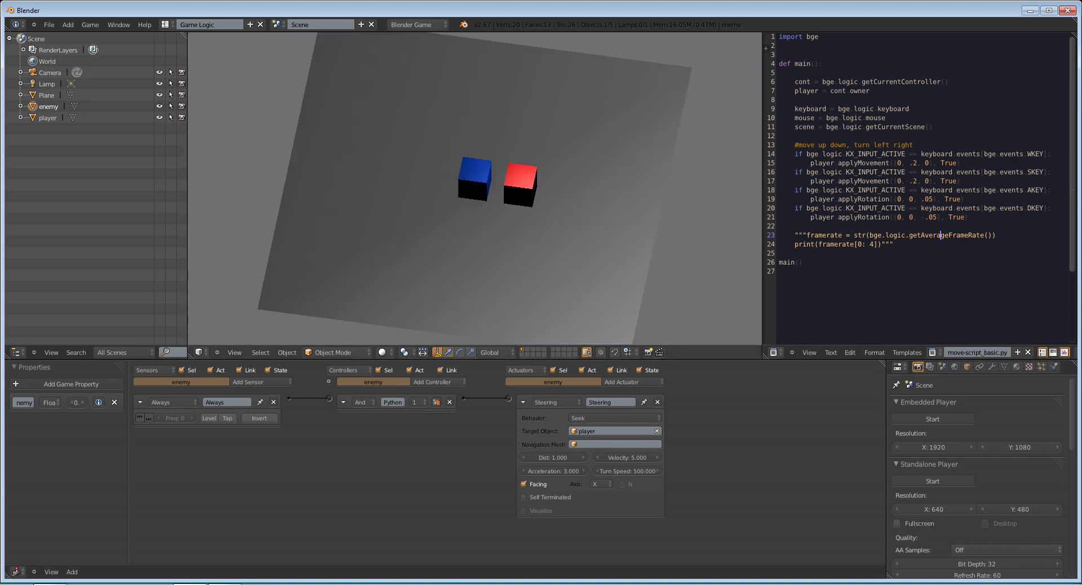
{"action": "key", "text": "w"}
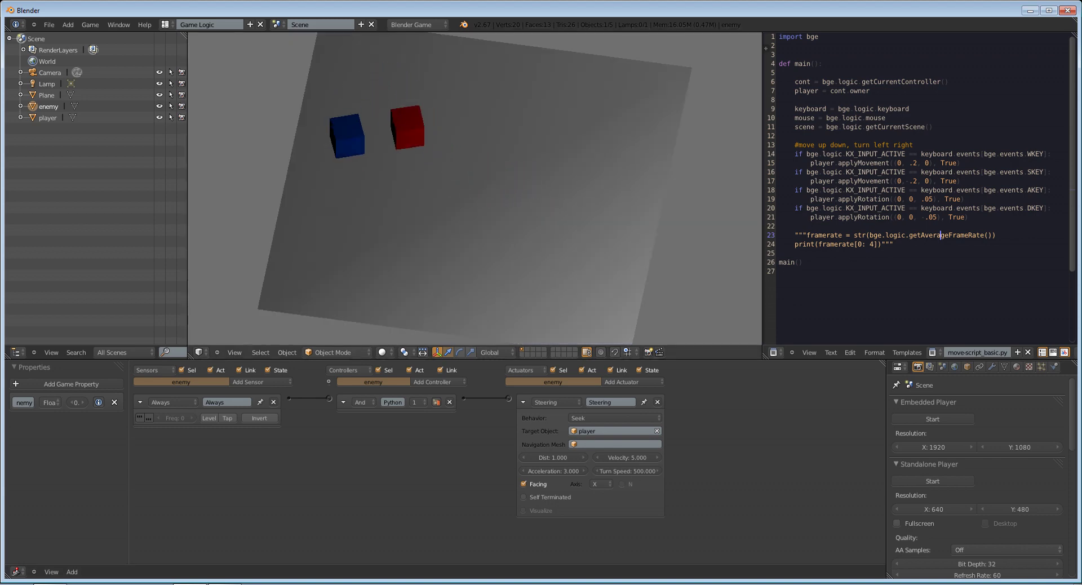
{"action": "key", "text": "Escape"}
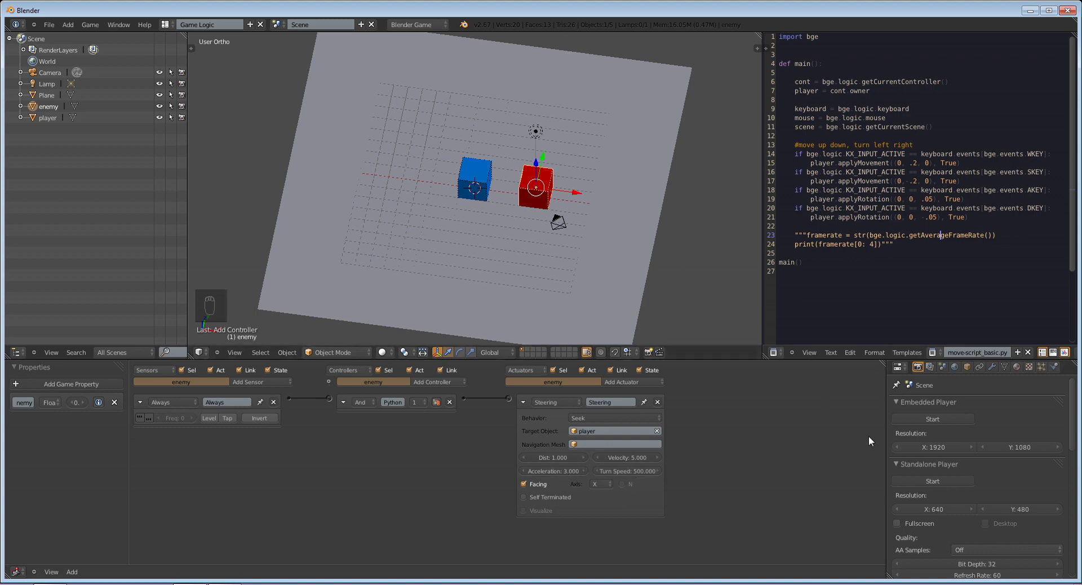
Add a Collision sensor to the blue player cube.
{"action": "scroll", "coordinate": [454, 179], "scroll_direction": "up", "scroll_amount": 4}
{"action": "scroll", "coordinate": [556, 252], "scroll_direction": "down", "scroll_amount": 1}
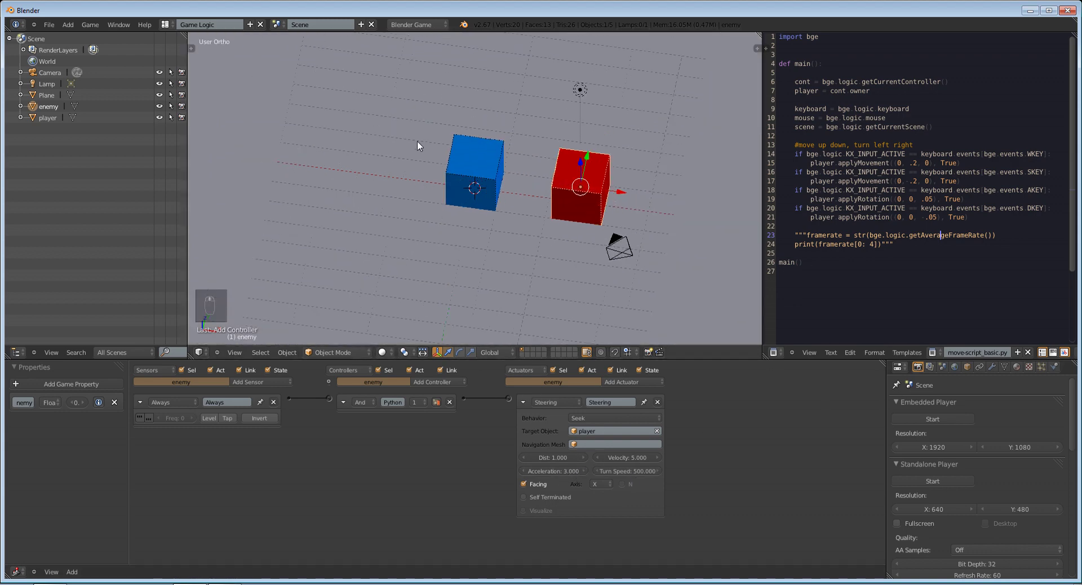
{"action": "right_click", "coordinate": [500, 153]}
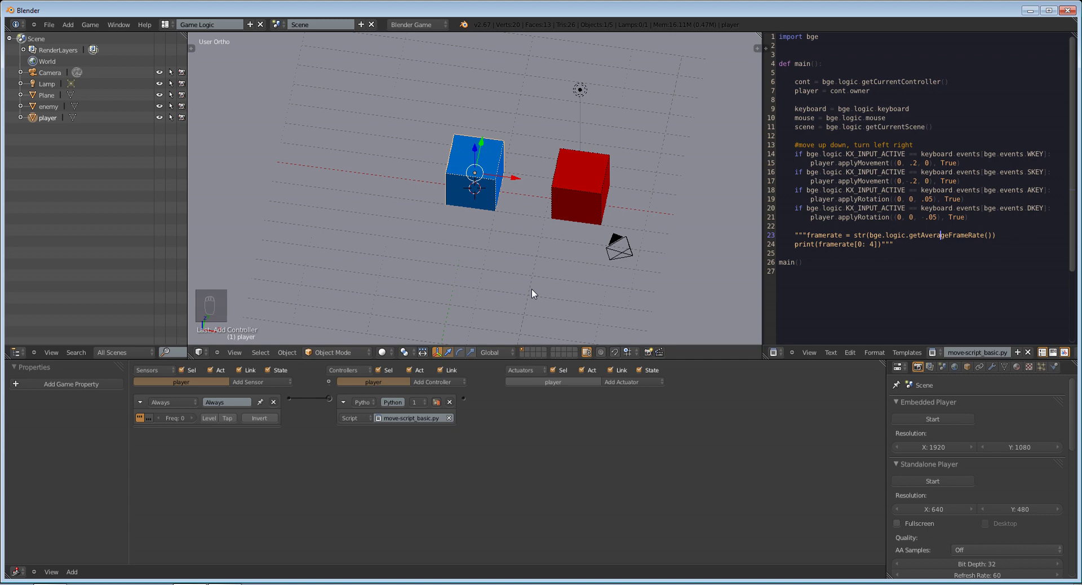
{"action": "middle_click_drag", "start_coordinate": [532, 289], "coordinate": [452, 270]}
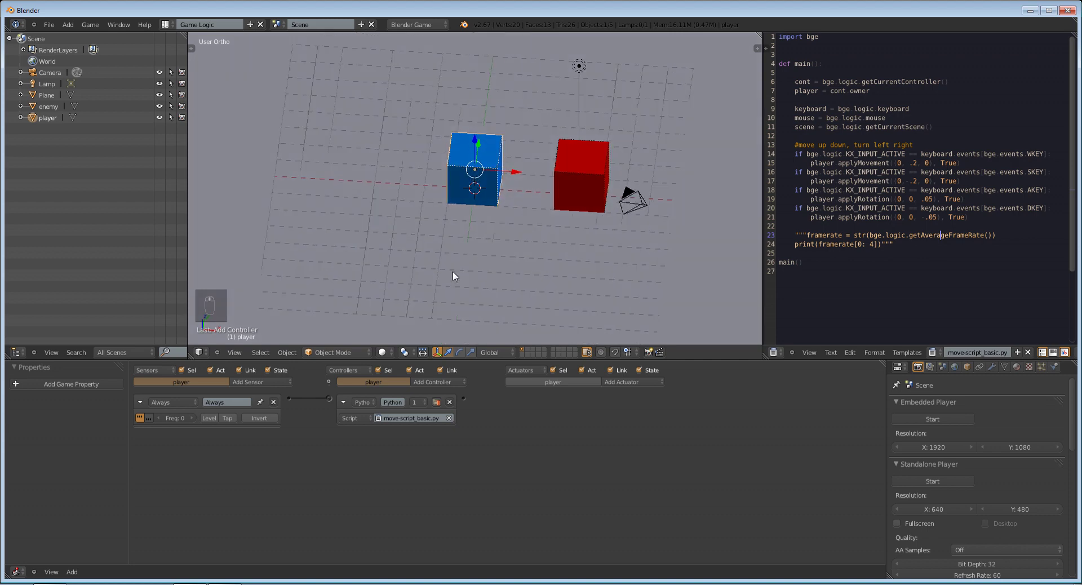
{"action": "left_click", "coordinate": [262, 384]}
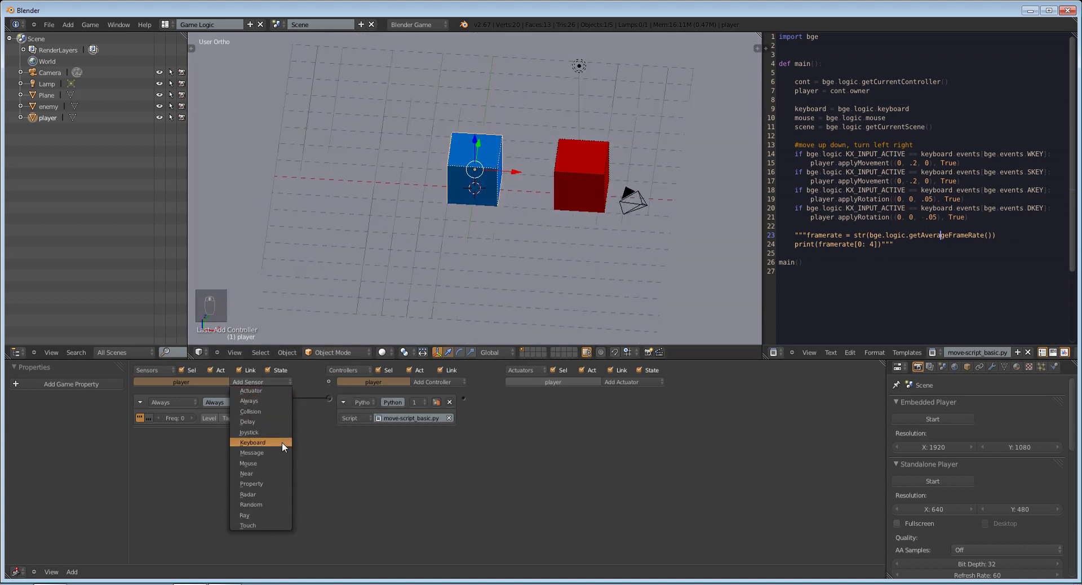
{"action": "left_click", "coordinate": [279, 411]}
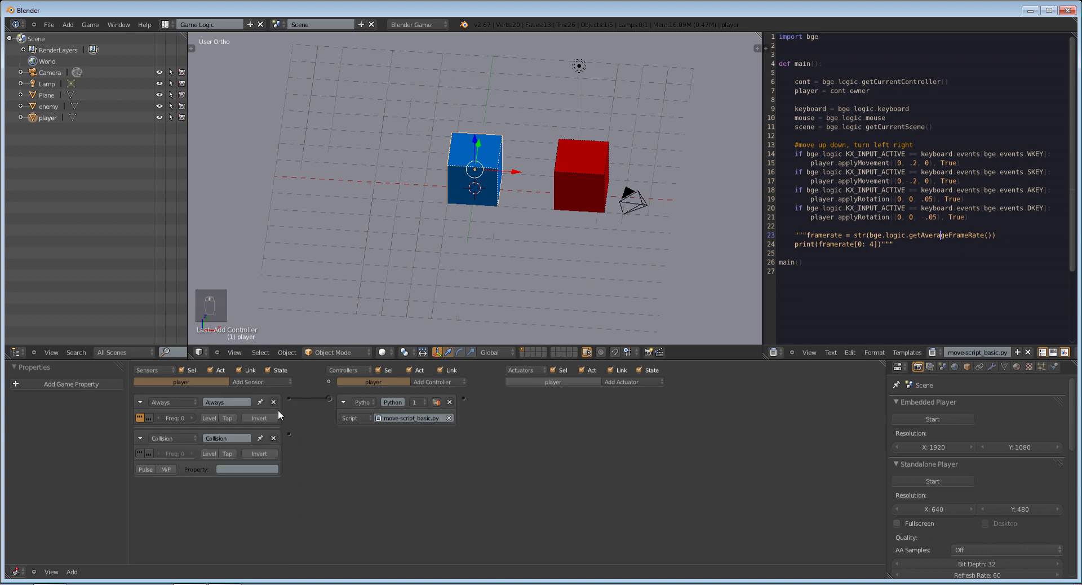
Check the enemy cube's game property and set the player's Collision sensor to detect the property "enemy".
{"action": "left_click", "coordinate": [239, 469]}
{"action": "right_click", "coordinate": [583, 188]}
{"action": "right_click", "coordinate": [583, 187]}
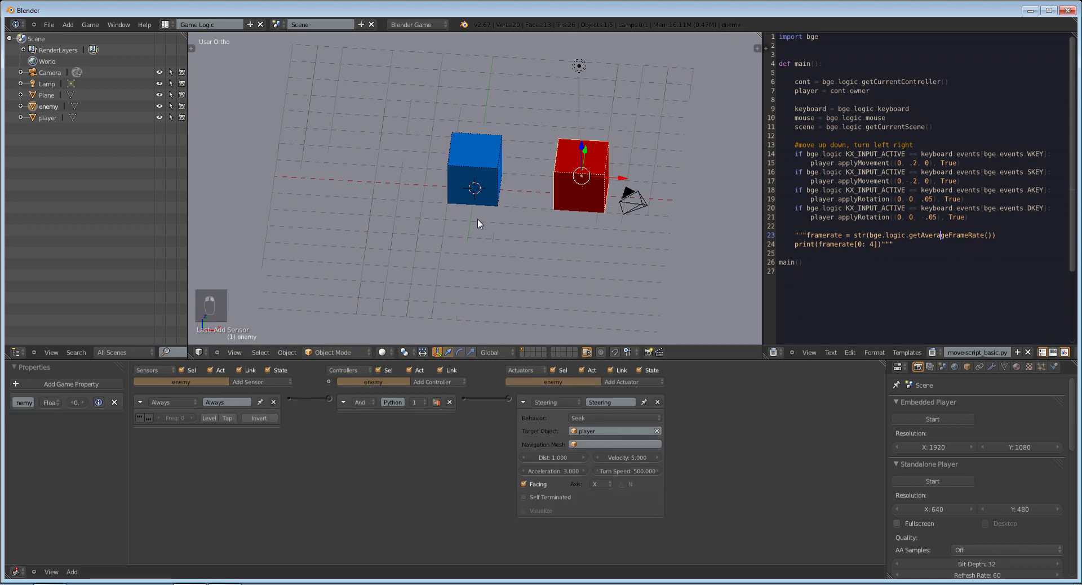
{"action": "right_click", "coordinate": [457, 200]}
{"action": "left_click", "coordinate": [231, 469]}
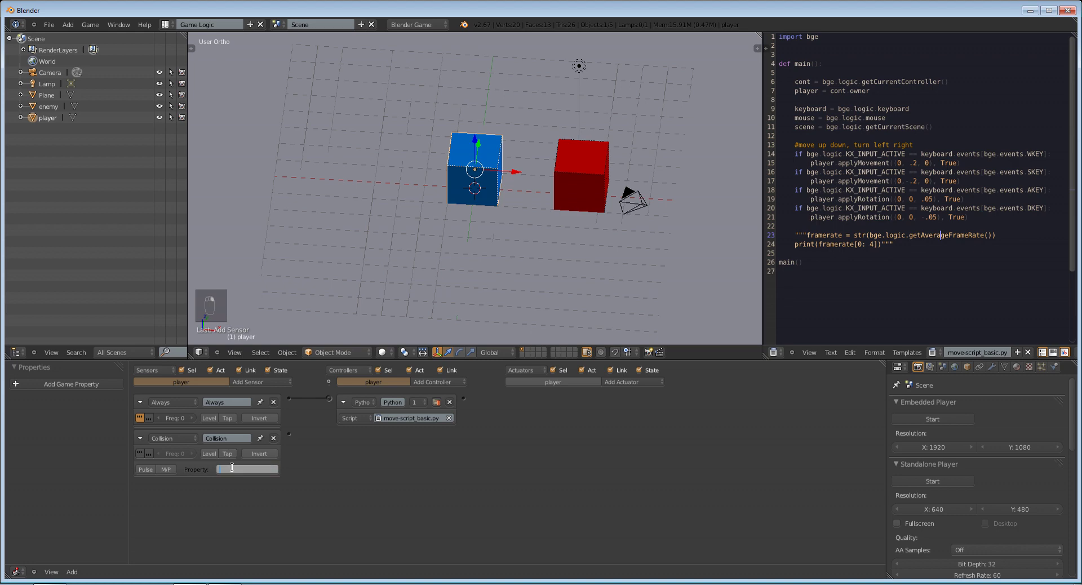
{"action": "left_click", "coordinate": [270, 470]}
{"action": "key", "text": "Return"}
Add an Edit Object actuator set to End Object on the player and link the Collision sensor to it through an And controller.
{"action": "left_click", "coordinate": [637, 383]}
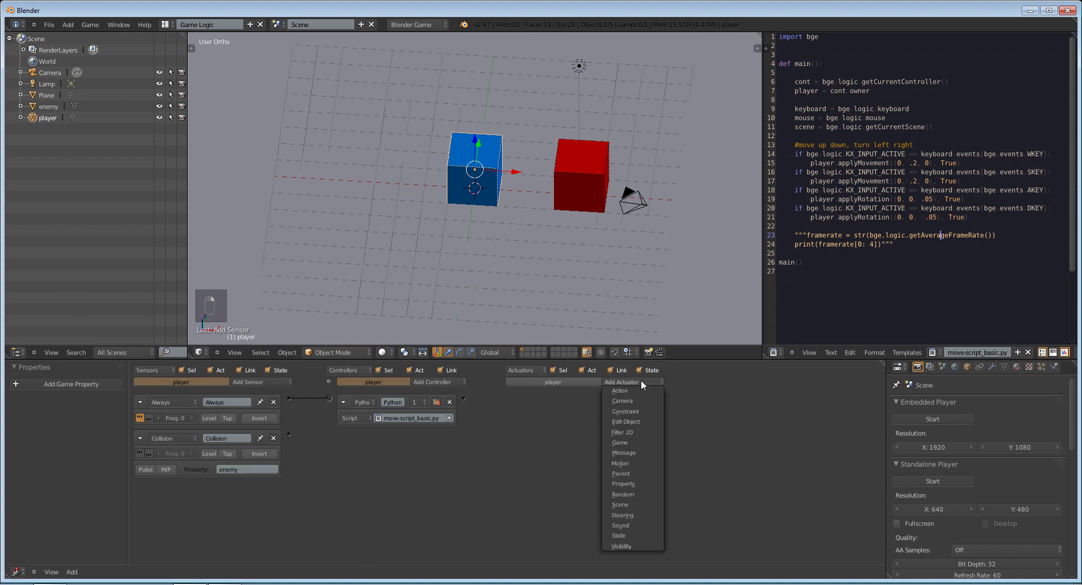
{"action": "left_click", "coordinate": [642, 421]}
{"action": "left_click", "coordinate": [590, 417]}
{"action": "left_click", "coordinate": [596, 398]}
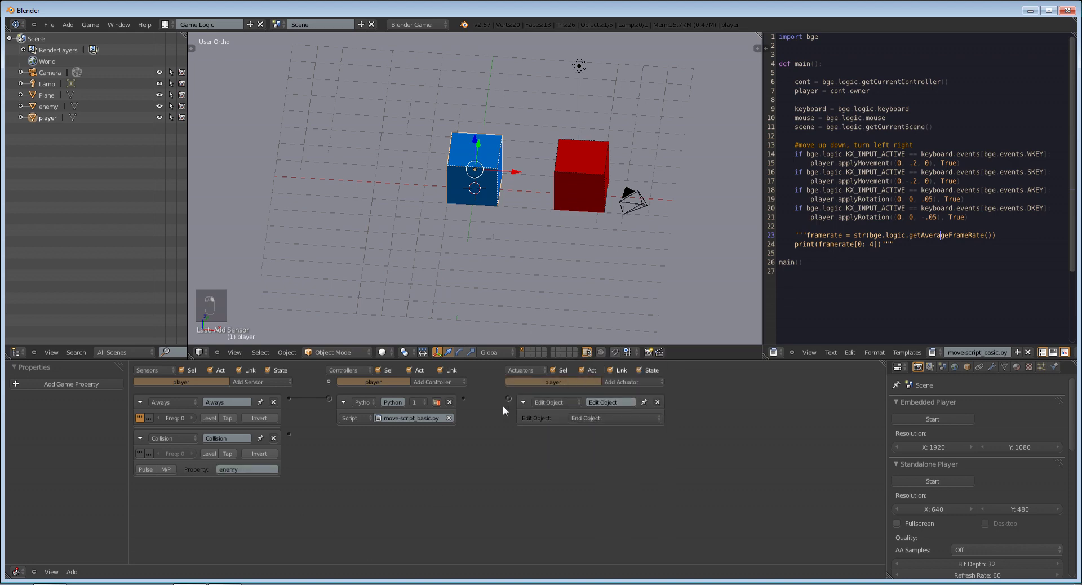
{"action": "left_click_drag", "start_coordinate": [300, 448], "coordinate": [290, 434]}
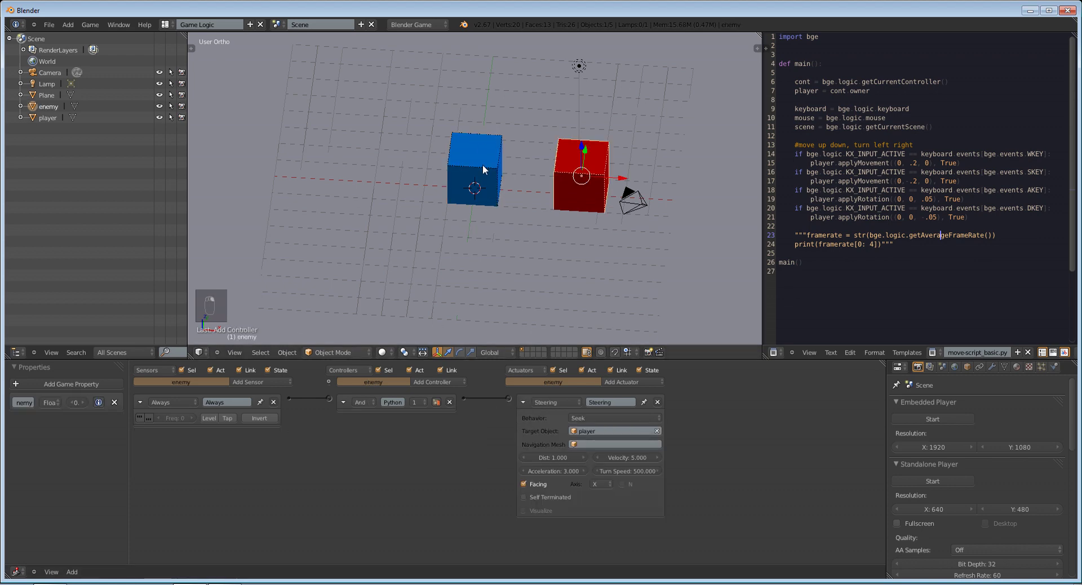
Run the game and drive the player forward to test its removal on contact with the enemy, then stop it.
{"action": "scroll", "coordinate": [496, 228], "scroll_direction": "down", "scroll_amount": 3}
{"action": "key", "text": "p"}
{"action": "key", "text": "w"}
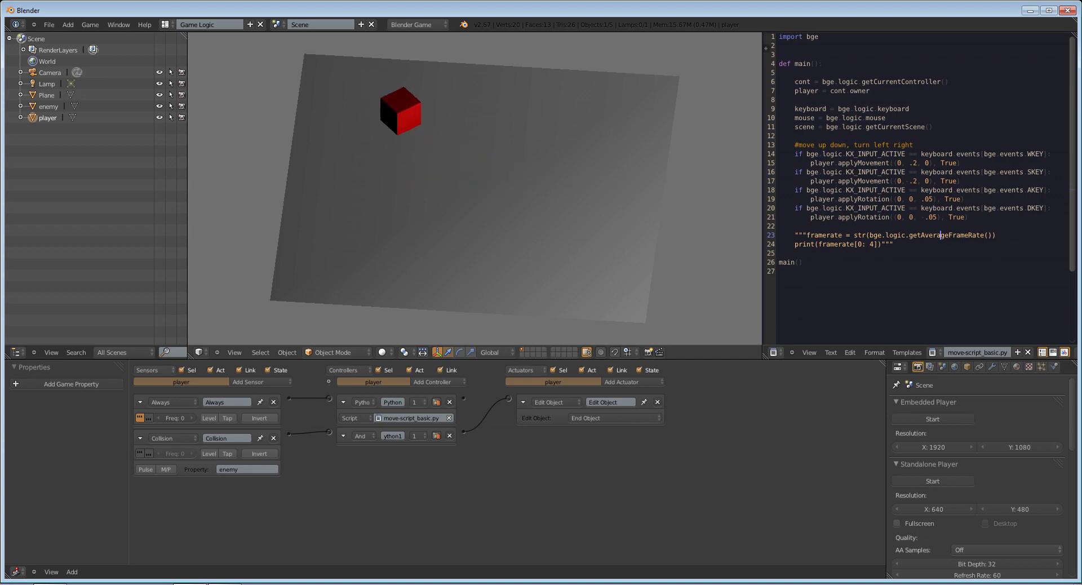
{"action": "key", "text": "Escape"}
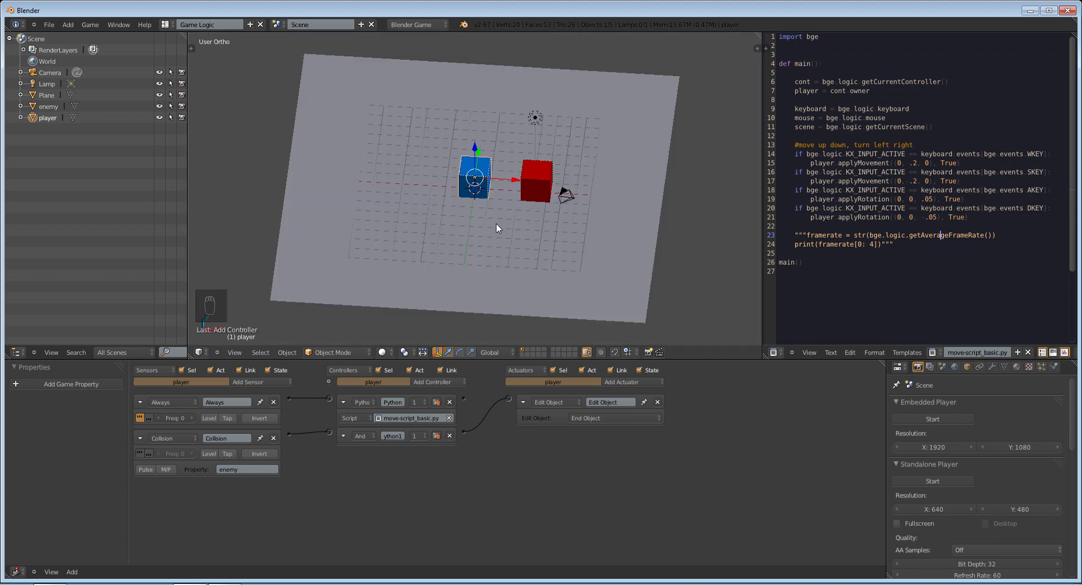
{"action": "scroll", "coordinate": [485, 203], "scroll_direction": "up", "scroll_amount": 3}
{"action": "scroll", "coordinate": [500, 293], "scroll_direction": "down", "scroll_amount": 3}
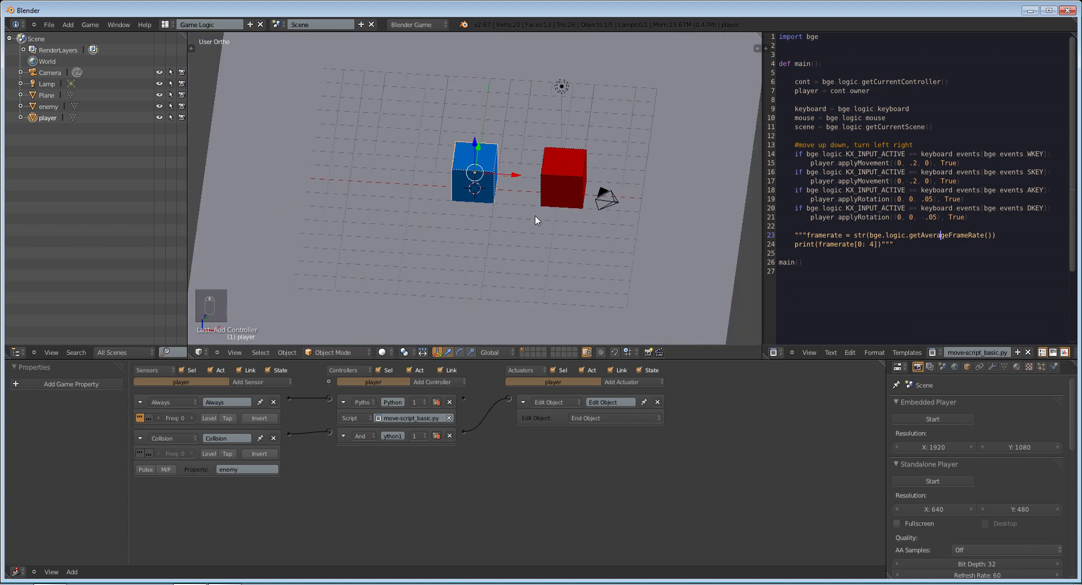
{"action": "scroll", "coordinate": [522, 245], "scroll_direction": "down", "scroll_amount": 1}
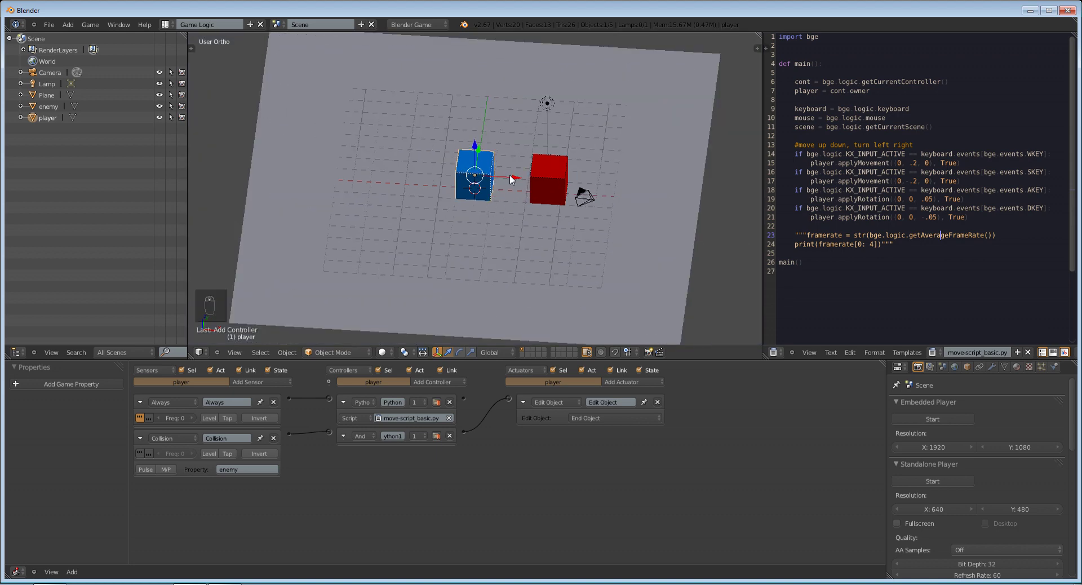
Move the blue player cube along the X axis, away from the red enemy cube.
{"action": "left_click_drag", "start_coordinate": [511, 179], "coordinate": [377, 176]}
{"action": "middle_click_drag", "start_coordinate": [522, 214], "coordinate": [472, 184]}
{"action": "key", "text": "shift+a"}
{"action": "key", "text": "Escape"}
{"action": "key", "text": "shift+a"}
{"action": "mouse_move", "coordinate": [472, 184]}
{"action": "left_click", "coordinate": [503, 195]}
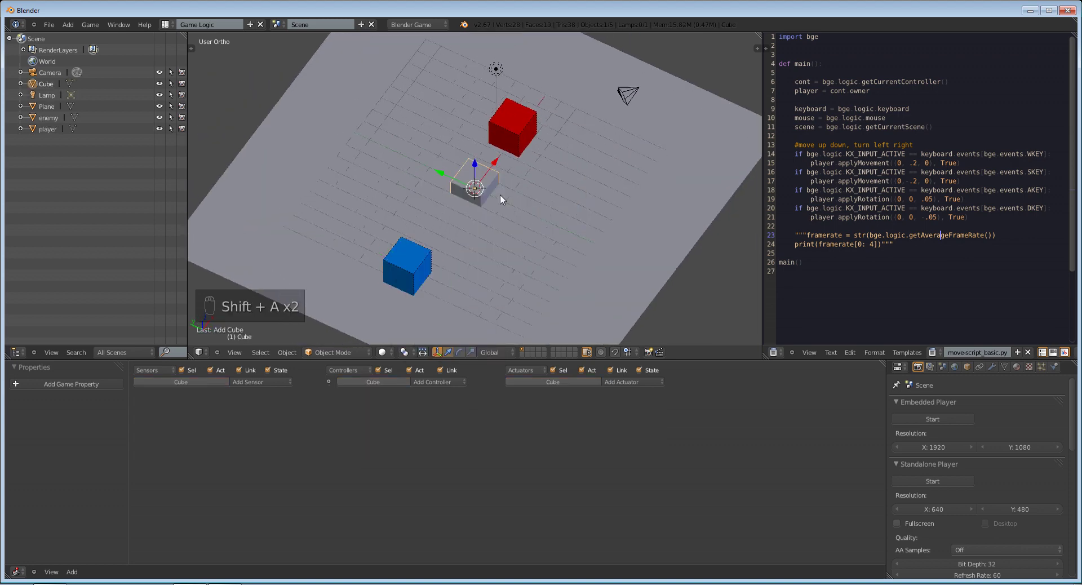
{"action": "key", "text": "Delete"}
Add a mesh cube between the player and the enemy and raise it along Z above the ground plane.
{"action": "key", "text": "shift+a"}
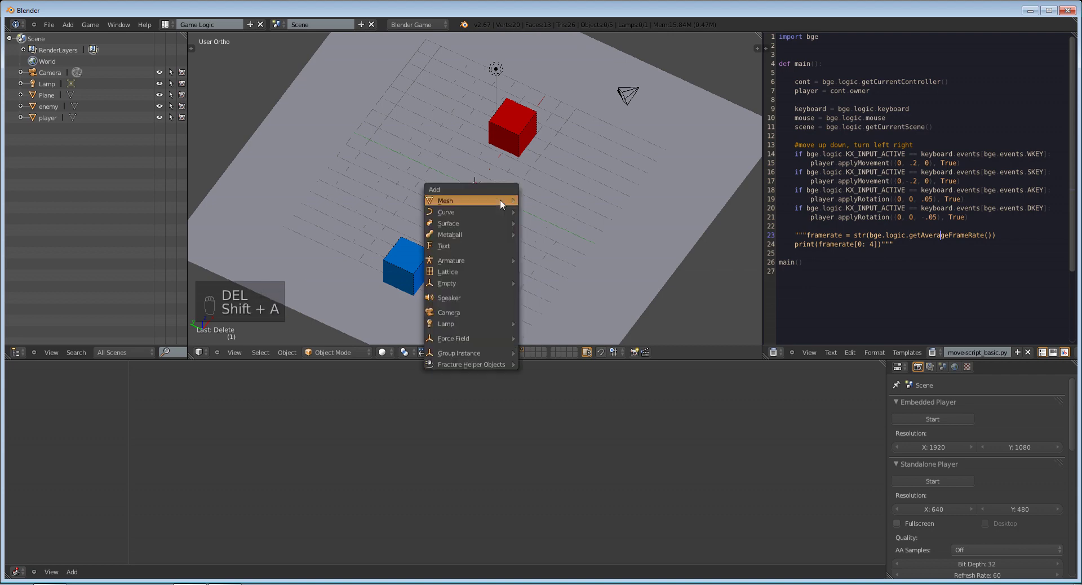
{"action": "mouse_move", "coordinate": [500, 200]}
{"action": "left_click", "coordinate": [541, 211]}
{"action": "key", "text": "g"}
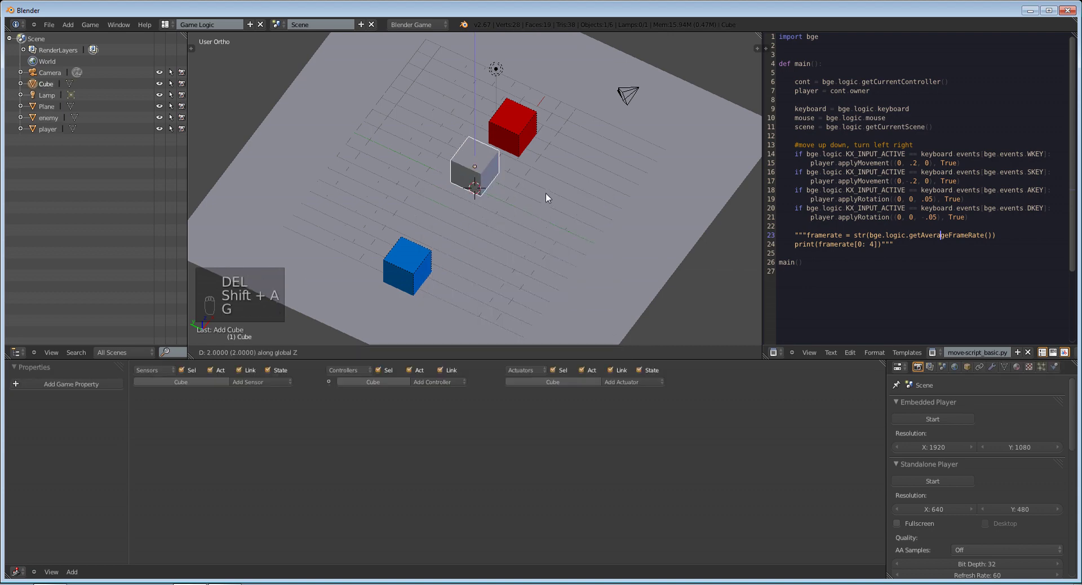
{"action": "left_click", "coordinate": [544, 198]}
Scale the new cube along Y in two passes to form a long wall separating the player from the enemy.
{"action": "key", "text": "s"}
{"action": "middle_click", "coordinate": [544, 198]}
{"action": "left_click", "coordinate": [700, 290]}
{"action": "key", "text": "s"}
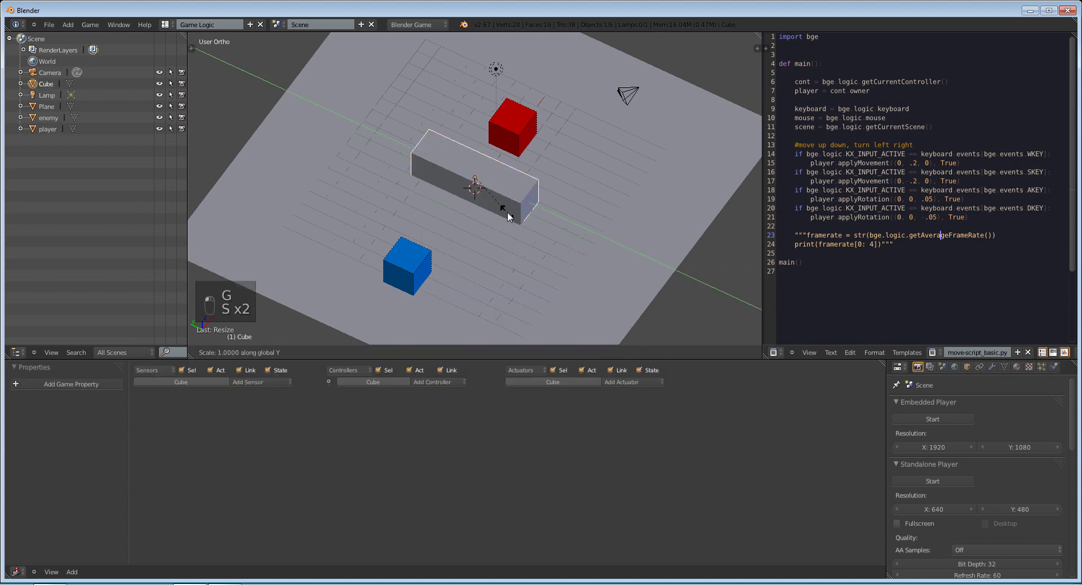
{"action": "middle_click", "coordinate": [508, 212]}
{"action": "left_click", "coordinate": [553, 232]}
Move the player closer to the wall, run the game and drive around both wall ends to test the enemy's pursuit, and stop it.
{"action": "right_click", "coordinate": [400, 265]}
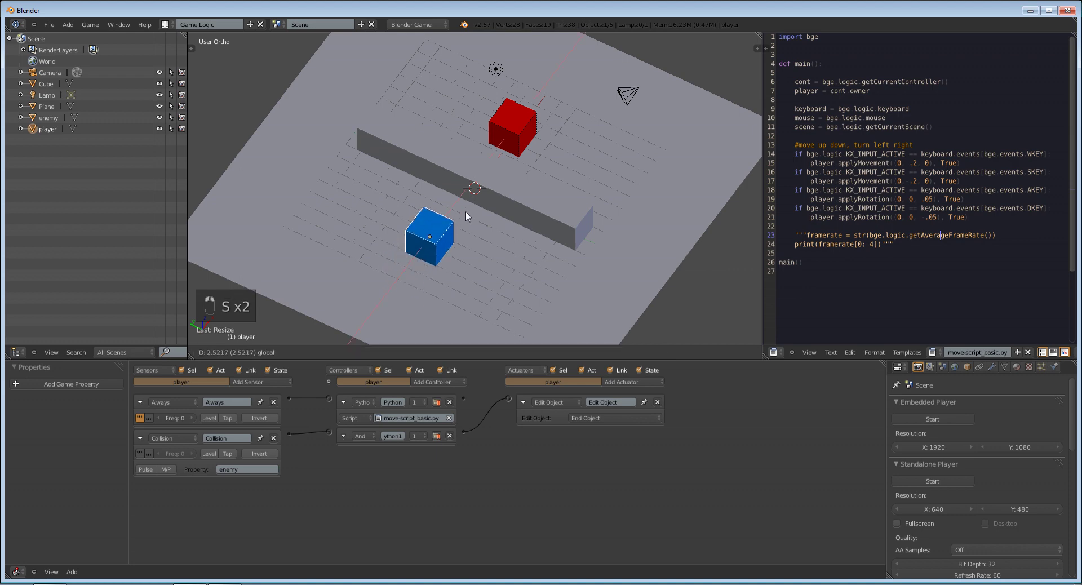
{"action": "key", "text": "p"}
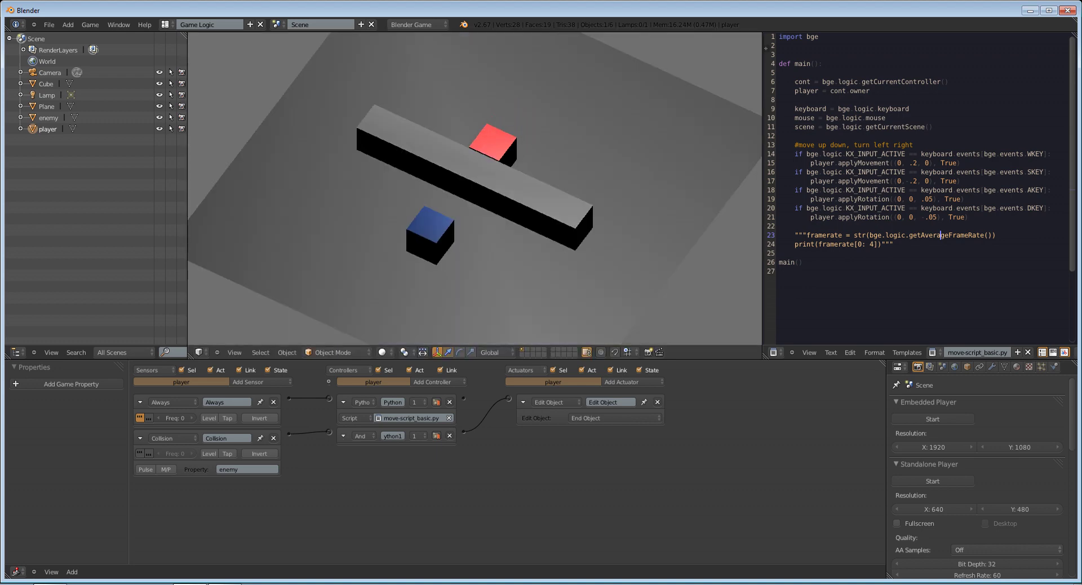
{"action": "key", "text": "w"}
{"action": "key", "text": "d"}
{"action": "key", "text": "w"}
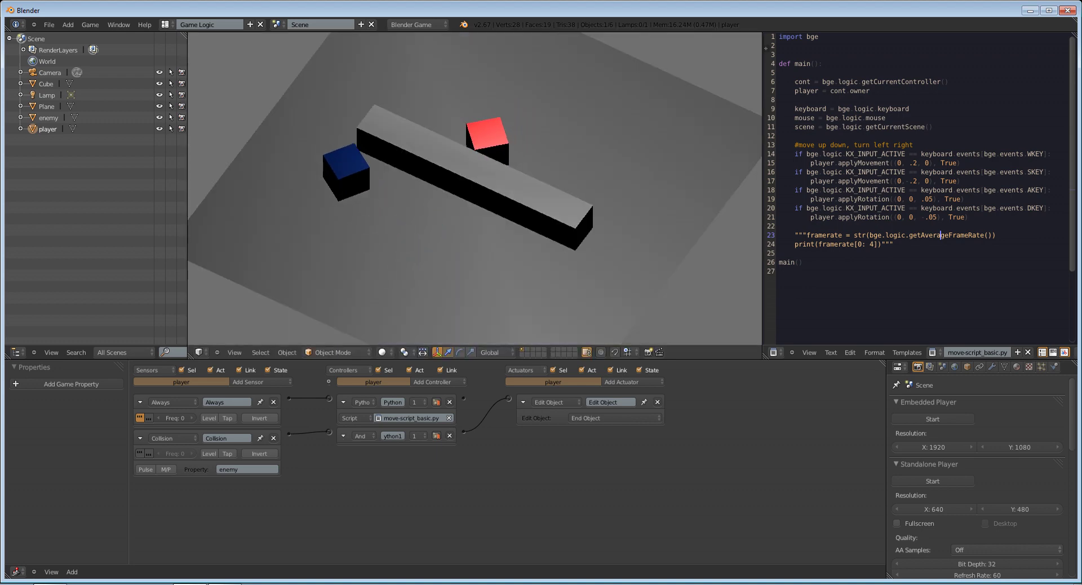
{"action": "key", "text": "w"}
{"action": "key", "text": "s"}
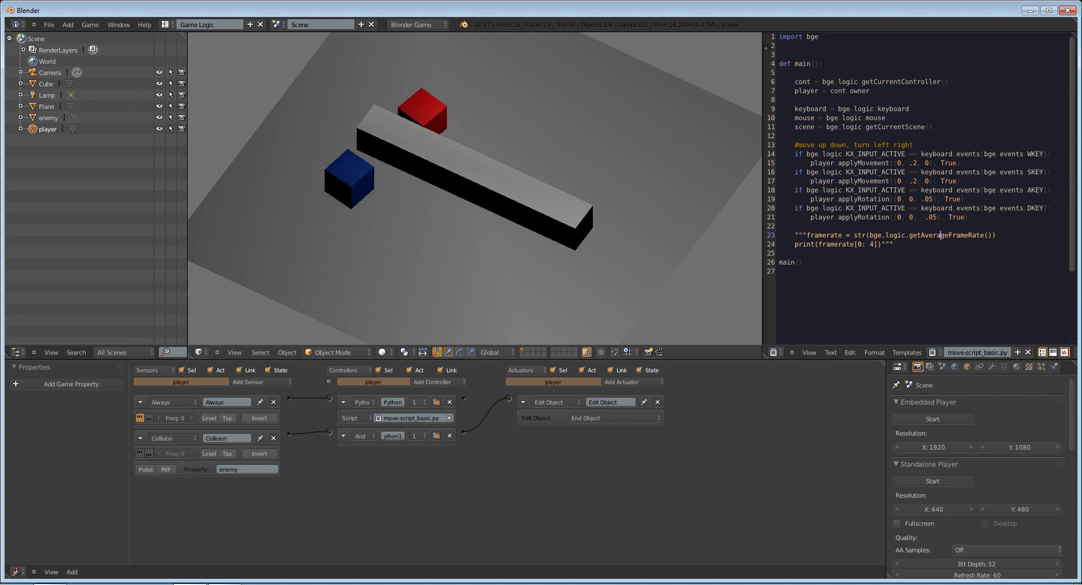
{"action": "key", "text": "s"}
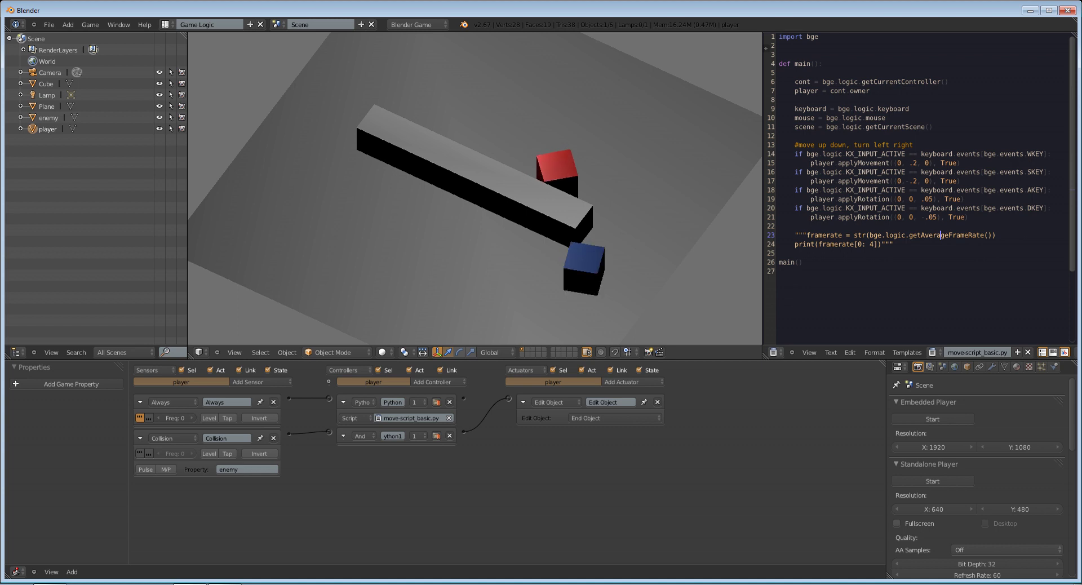
{"action": "key", "text": "w"}
{"action": "key", "text": "w"}
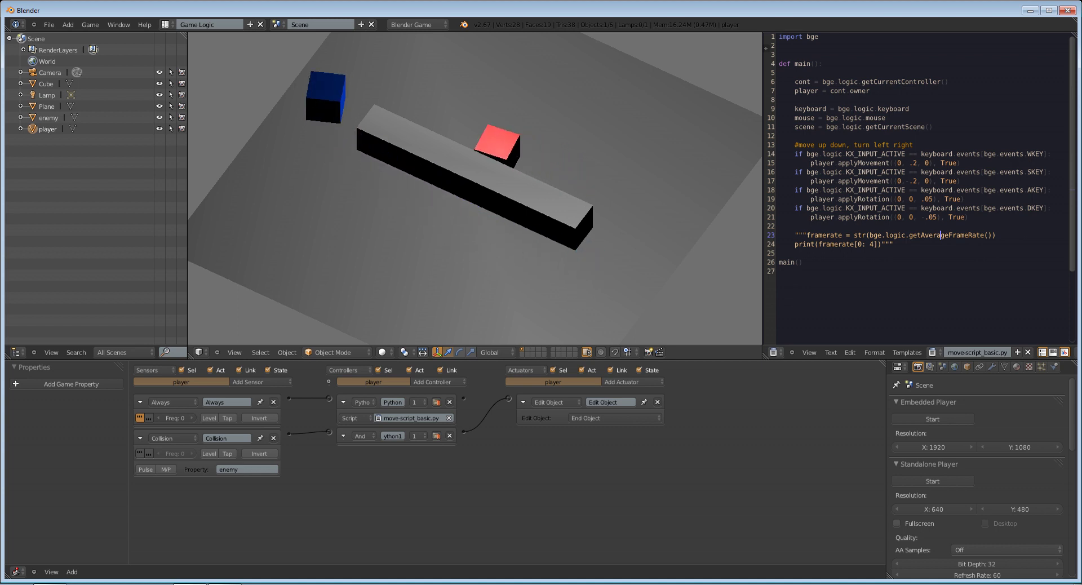
{"action": "key", "text": "w"}
{"action": "key", "text": "d"}
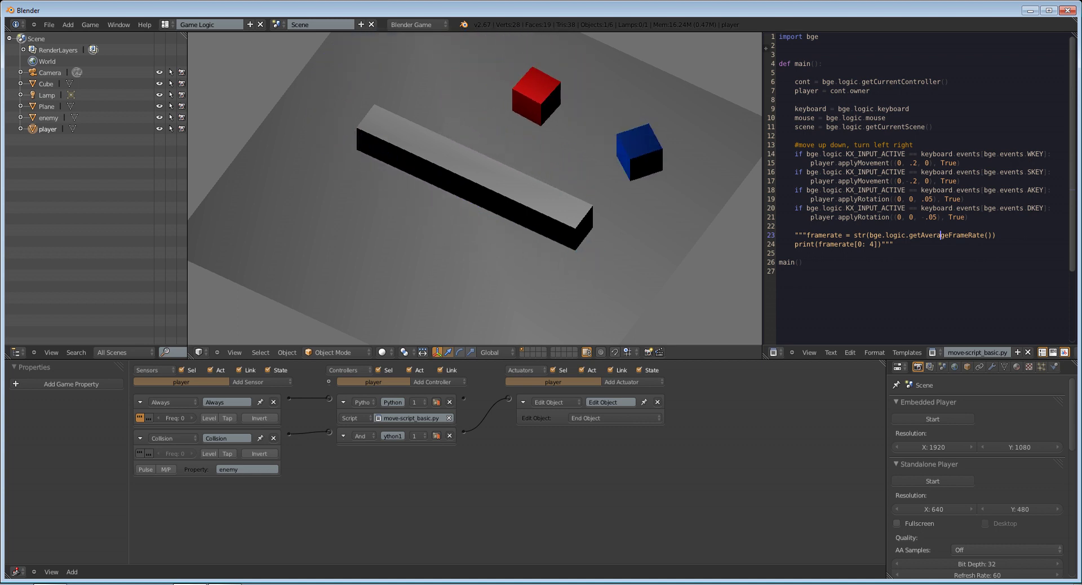
{"action": "key", "text": "w"}
{"action": "key", "text": "d"}
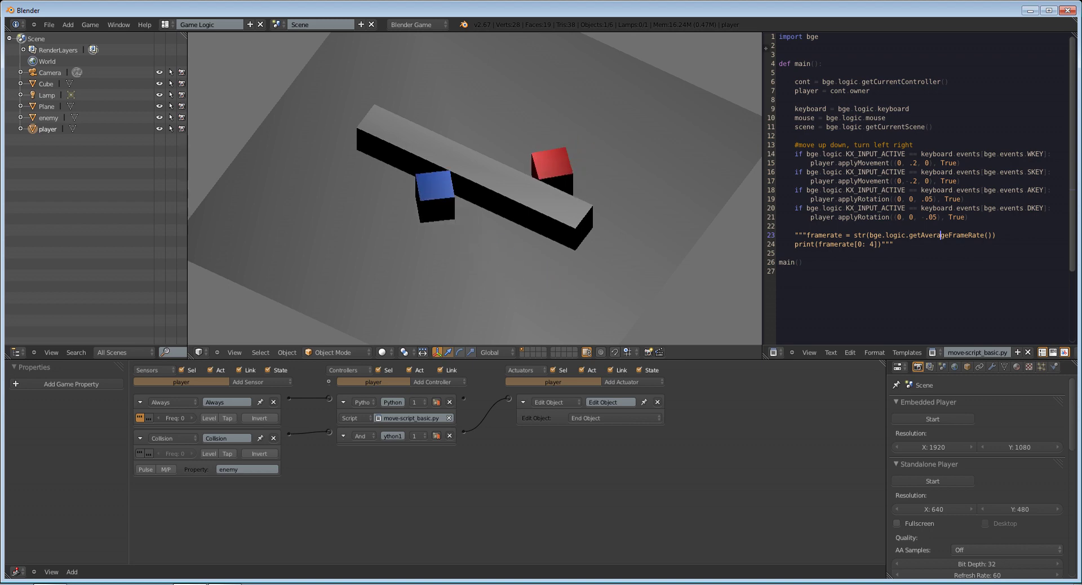
{"action": "key", "text": "a"}
{"action": "key", "text": "w"}
{"action": "key", "text": "d"}
{"action": "key", "text": "a"}
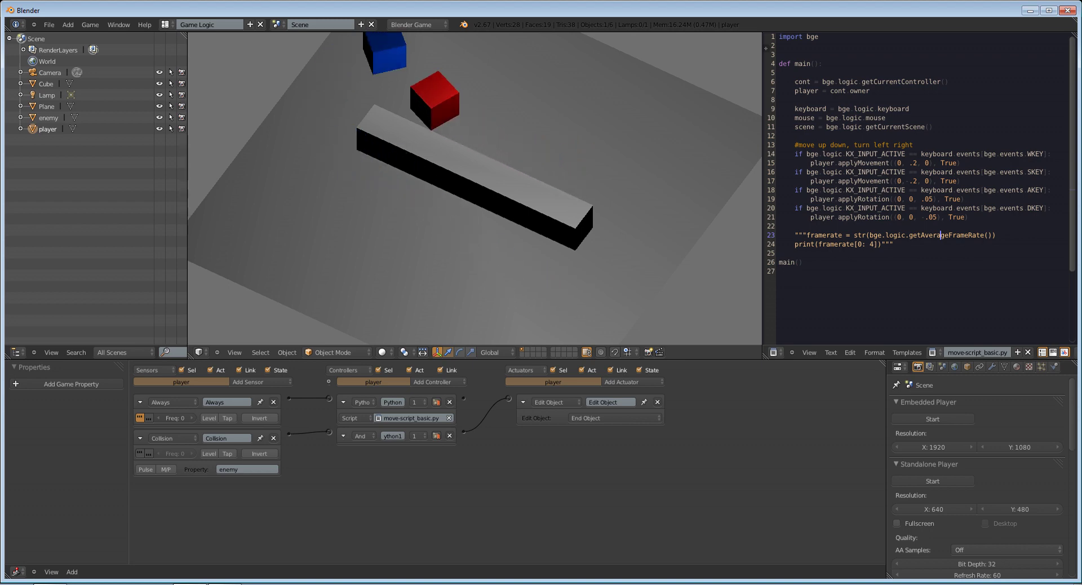
{"action": "key", "text": "w"}
{"action": "key", "text": "w"}
{"action": "key", "text": "Escape"}
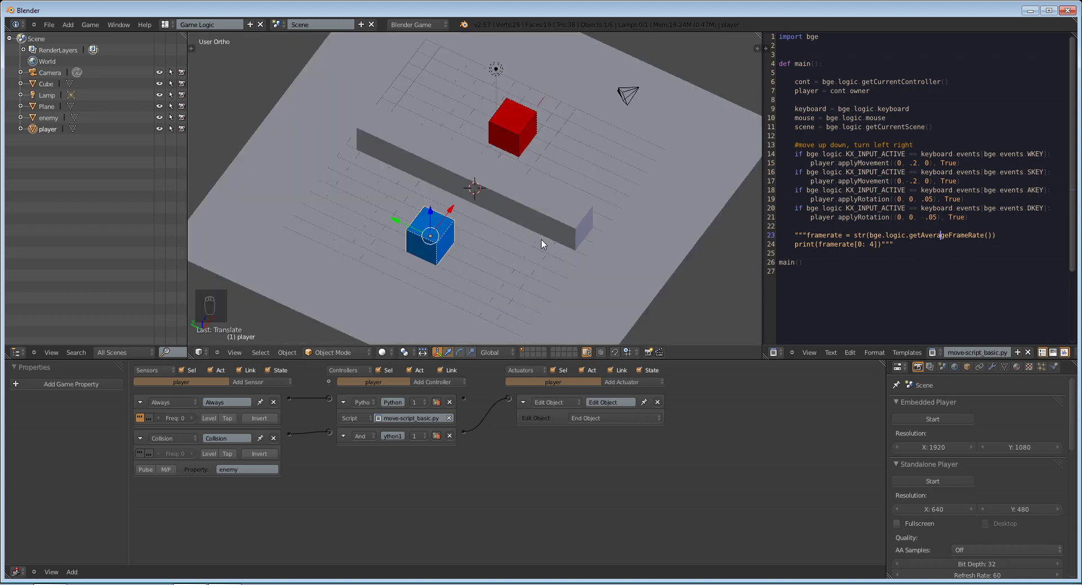
Sketch a Grease Pencil path curving around the wall from the player past the enemy, and erase it.
{"action": "right_click", "coordinate": [540, 207]}
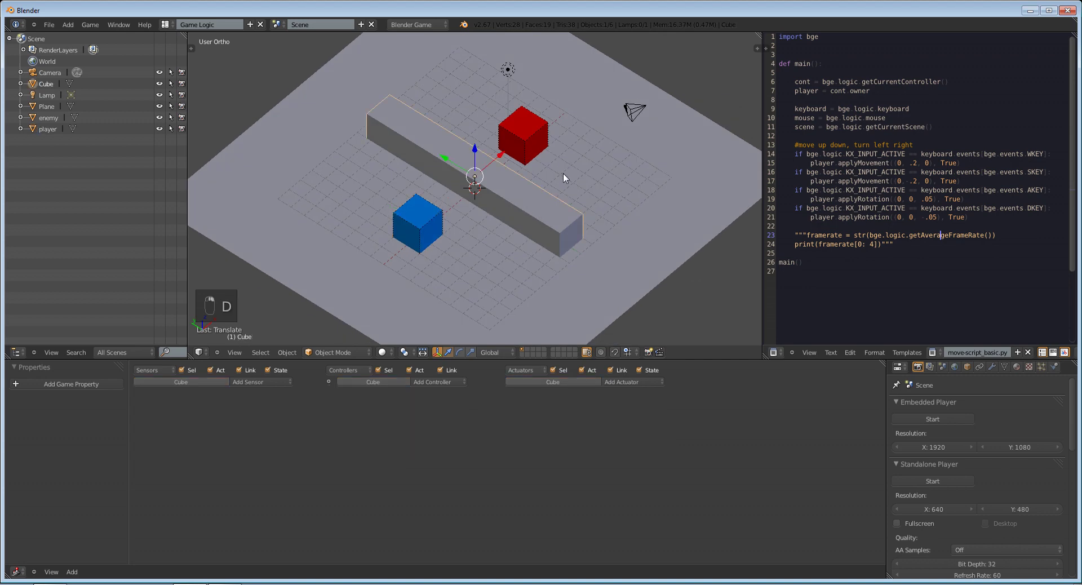
{"action": "middle_click_drag", "start_coordinate": [563, 174], "coordinate": [529, 181]}
{"action": "left_click_drag", "start_coordinate": [534, 181], "coordinate": [566, 244]}
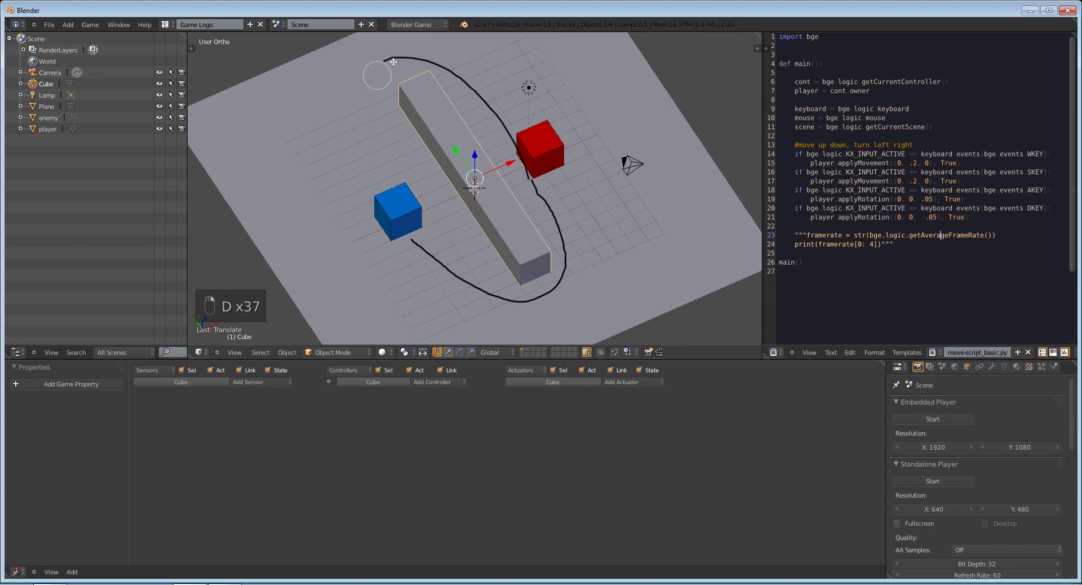
{"action": "mouse_move", "coordinate": [393, 61]}
{"action": "right_mouse_down"}
{"action": "mouse_move", "coordinate": [452, 66]}
{"action": "mouse_move", "coordinate": [565, 248]}
{"action": "mouse_move", "coordinate": [479, 290]}
{"action": "mouse_move", "coordinate": [392, 235]}
{"action": "right_mouse_up"}
{"action": "right_click", "coordinate": [558, 166]}
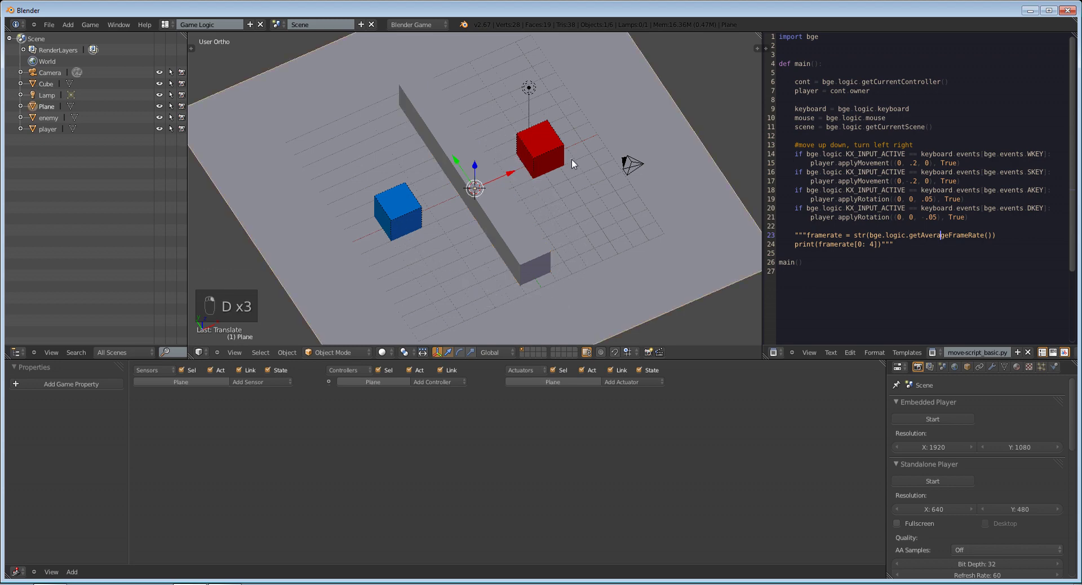
Select the player, run the game again and steer around the far end of the wall to draw the enemy out, and stop it.
{"action": "right_click", "coordinate": [398, 211]}
{"action": "middle_click_drag", "start_coordinate": [398, 212], "coordinate": [475, 248]}
{"action": "key", "text": "p"}
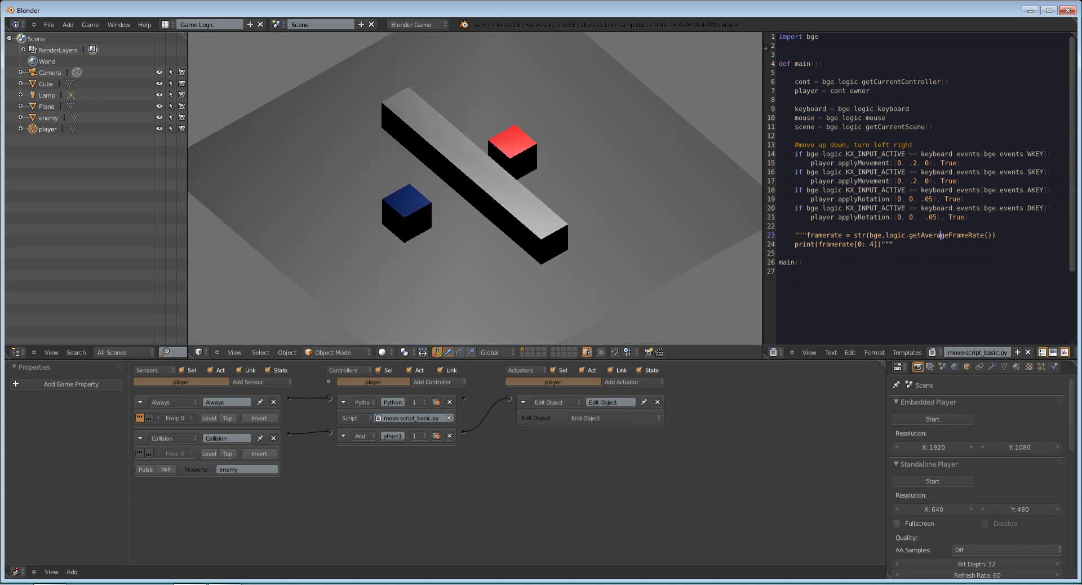
{"action": "key", "text": "w"}
{"action": "key", "text": "a"}
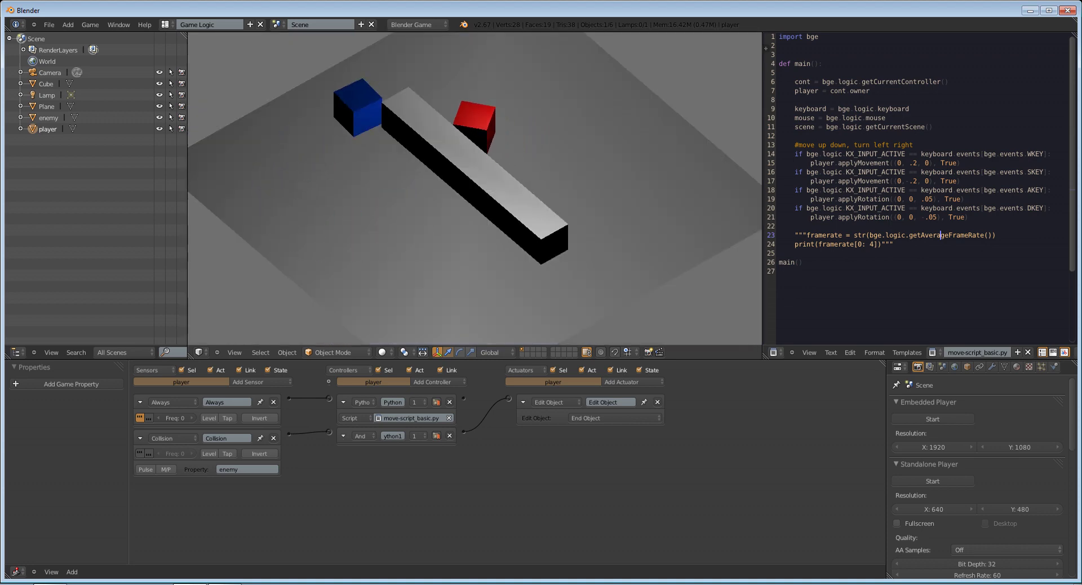
{"action": "key", "text": "w"}
{"action": "key", "text": "d"}
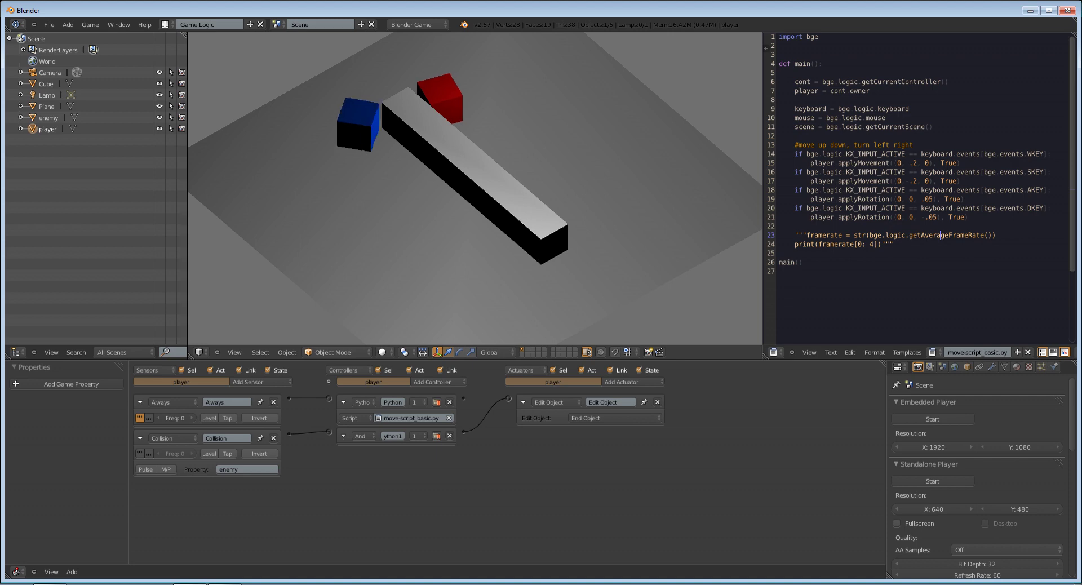
{"action": "key", "text": "w"}
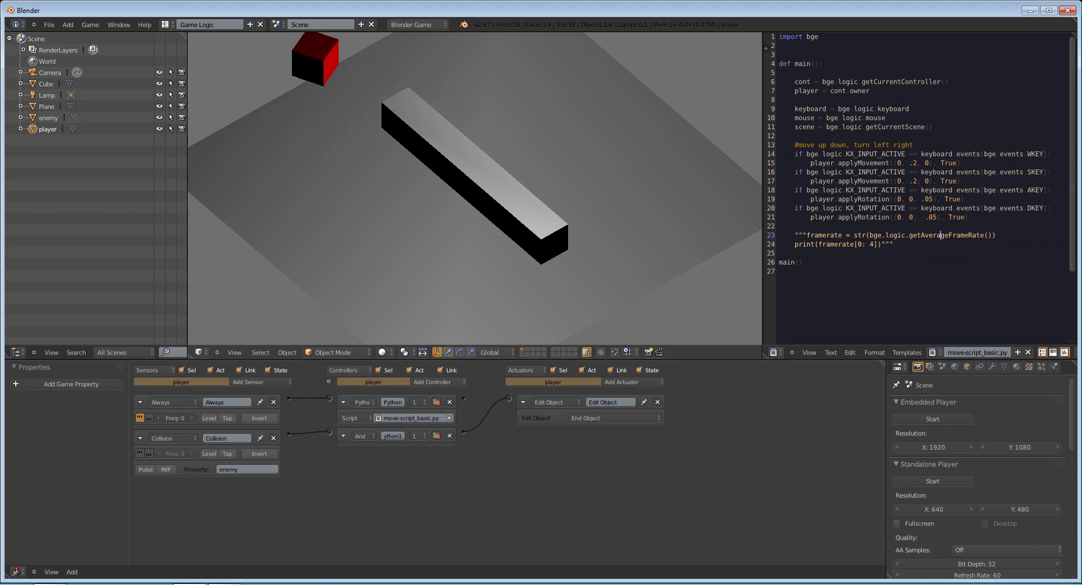
{"action": "key", "text": "Escape"}
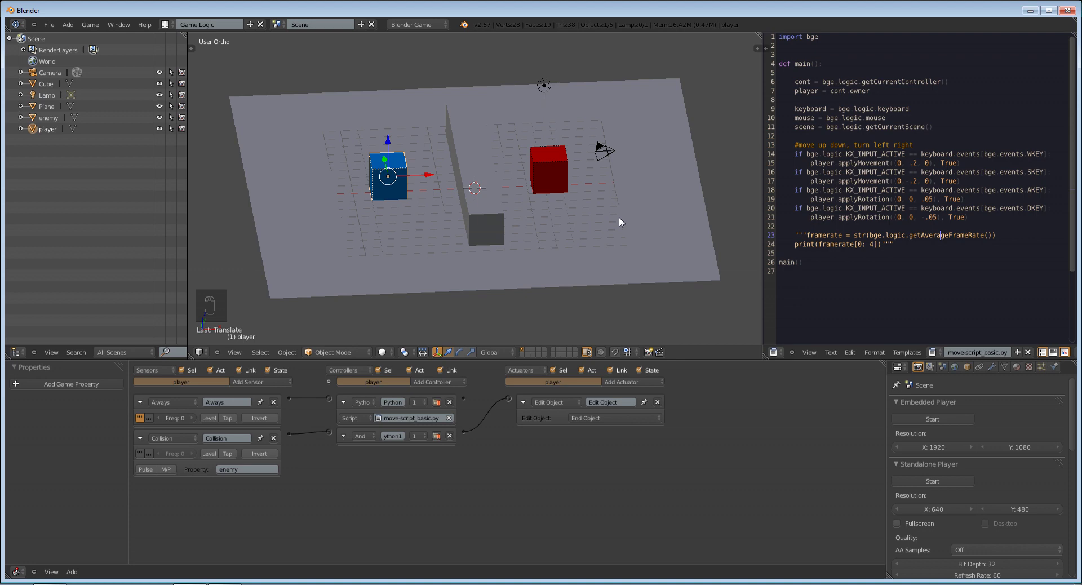
Select the red enemy cube and examine its logic, especially the Steering actuator's Seek behavior and navigation mesh setting.
{"action": "right_click", "coordinate": [558, 177]}
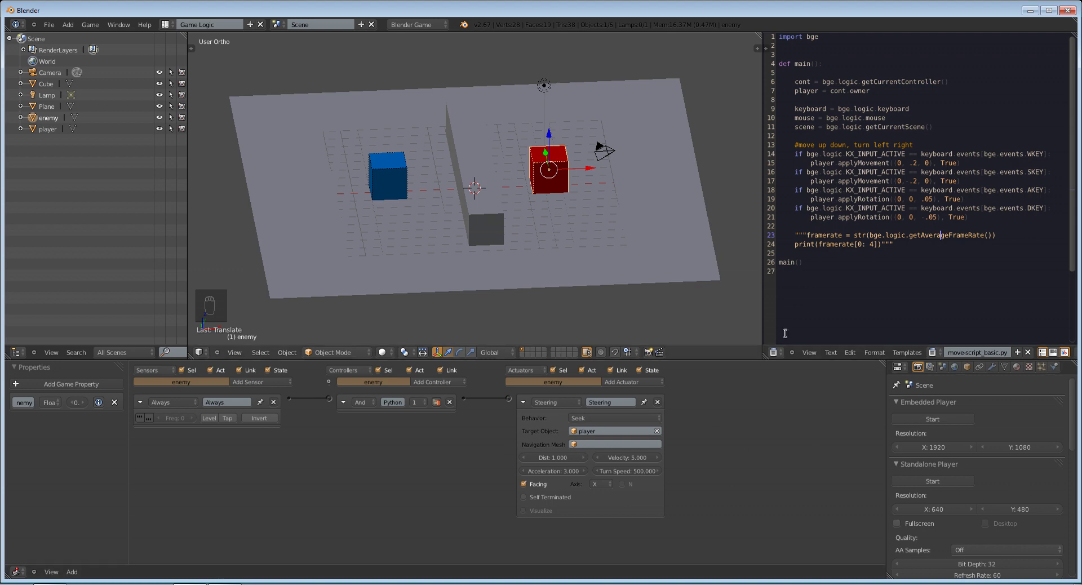
{"action": "scroll", "coordinate": [489, 410], "scroll_direction": "up", "scroll_amount": 2, "text": "ctrl"}
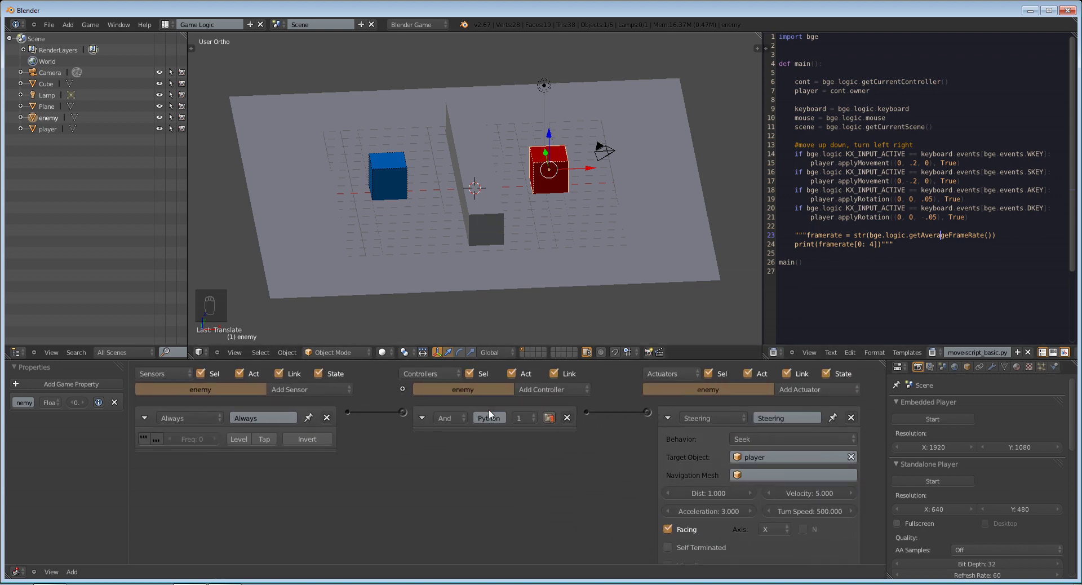
{"action": "scroll", "coordinate": [491, 410], "scroll_direction": "down", "scroll_amount": 2, "text": "ctrl"}
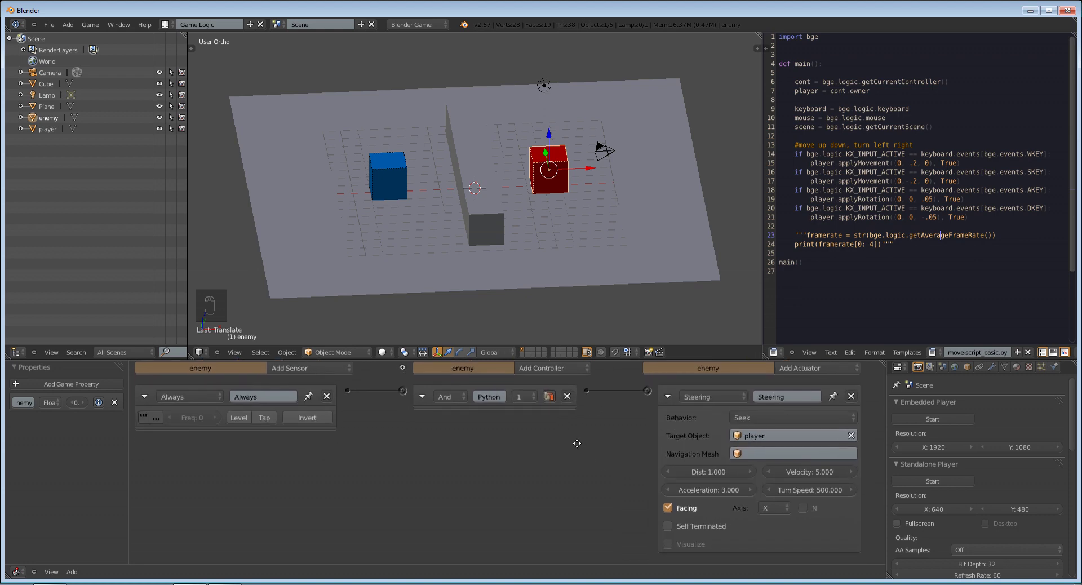
{"action": "scroll", "coordinate": [578, 443], "scroll_direction": "down", "scroll_amount": 1, "text": "ctrl"}
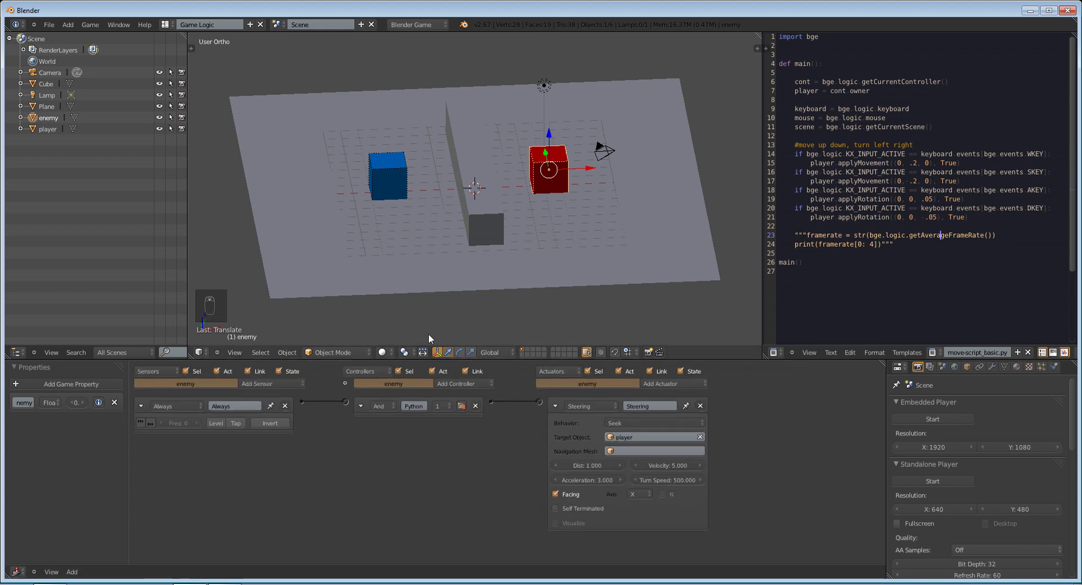